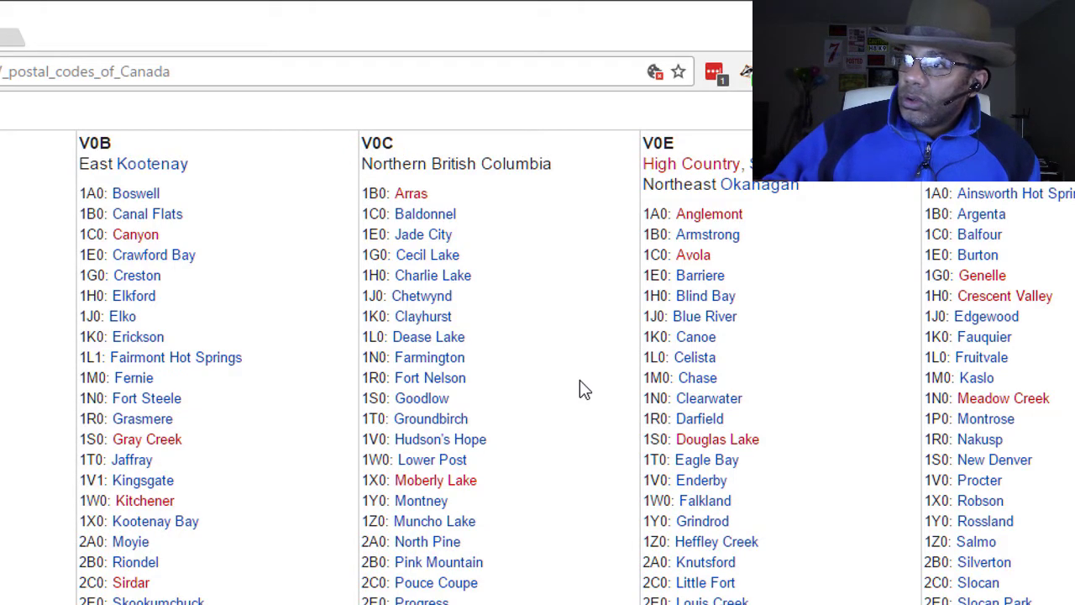
- Copy the URL of the Wikipedia List of V postal codes of Canada page from Chrome
{"action": "scroll", "coordinate": [579, 390], "scroll_direction": "down", "scroll_amount": 2}
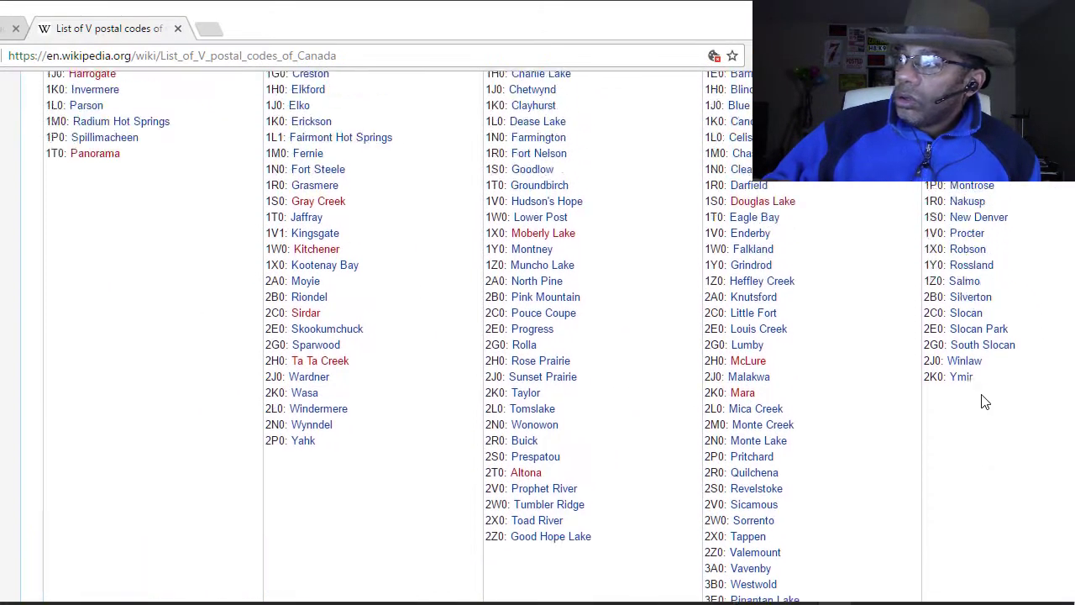
{"action": "scroll", "coordinate": [985, 402], "scroll_direction": "up", "scroll_amount": 2}
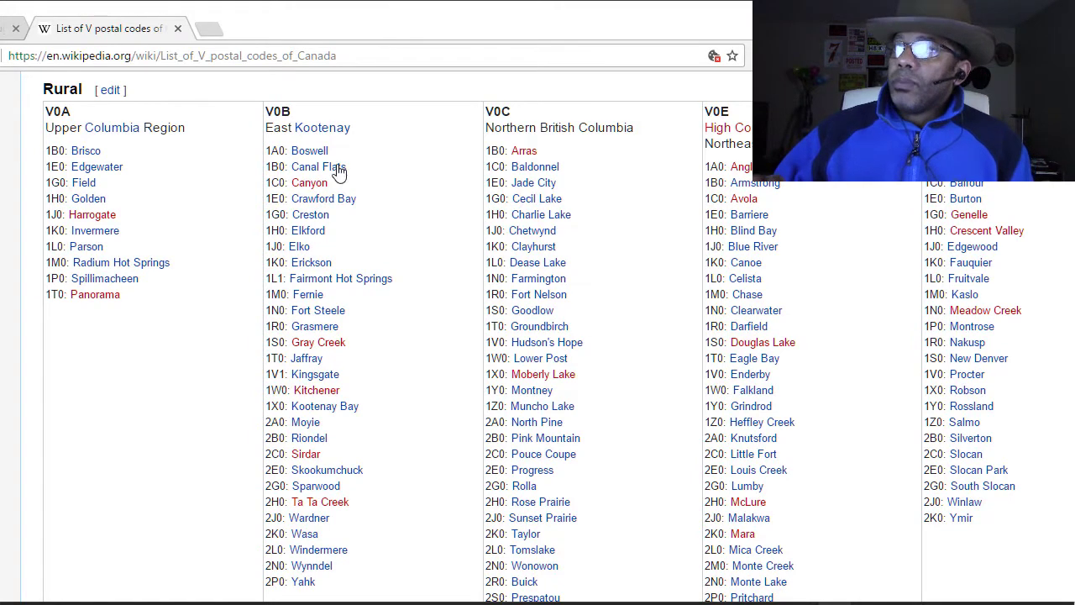
{"action": "right_click", "coordinate": [319, 56]}
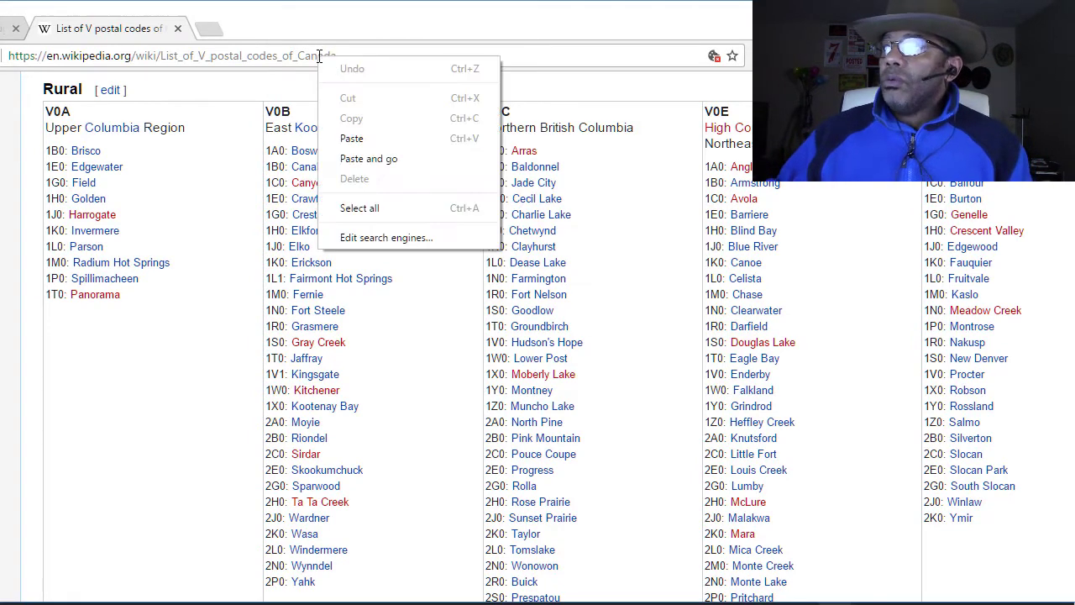
{"action": "triple_click", "coordinate": [271, 57]}
{"action": "right_click", "coordinate": [270, 57]}
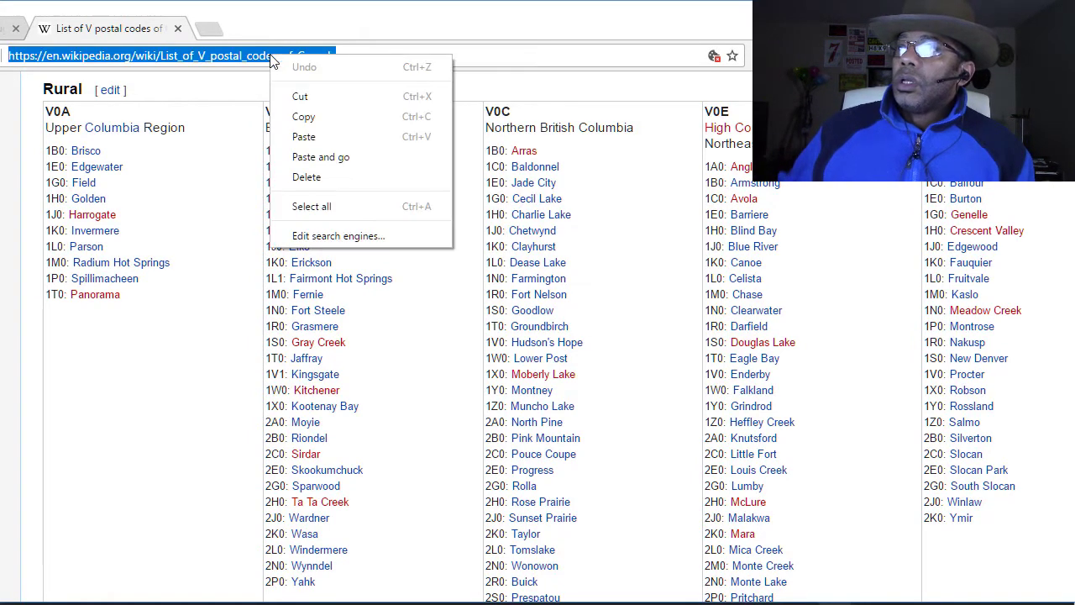
{"action": "left_click", "coordinate": [304, 116]}
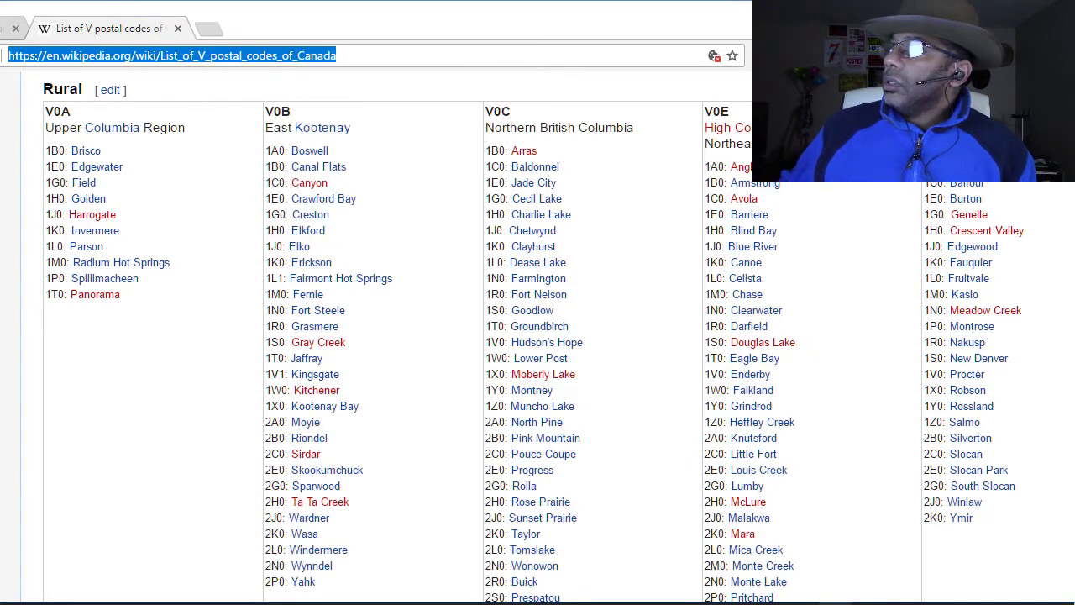
{"action": "left_click", "coordinate": [980, 9]}
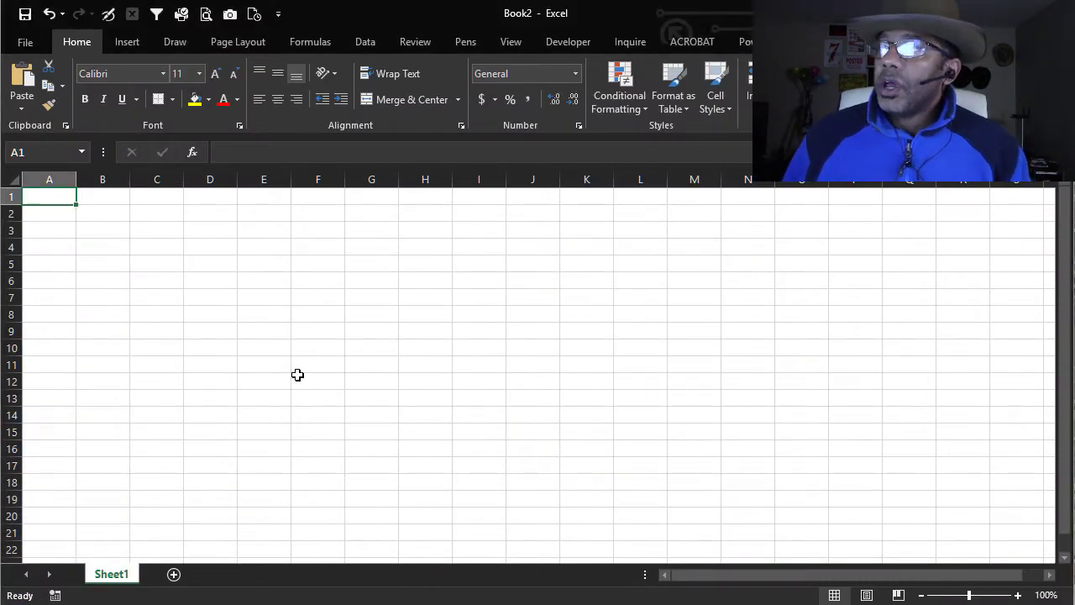
- Import data From Web in Excel using the pasted Wikipedia V postal codes URL
{"action": "left_click", "coordinate": [363, 44]}
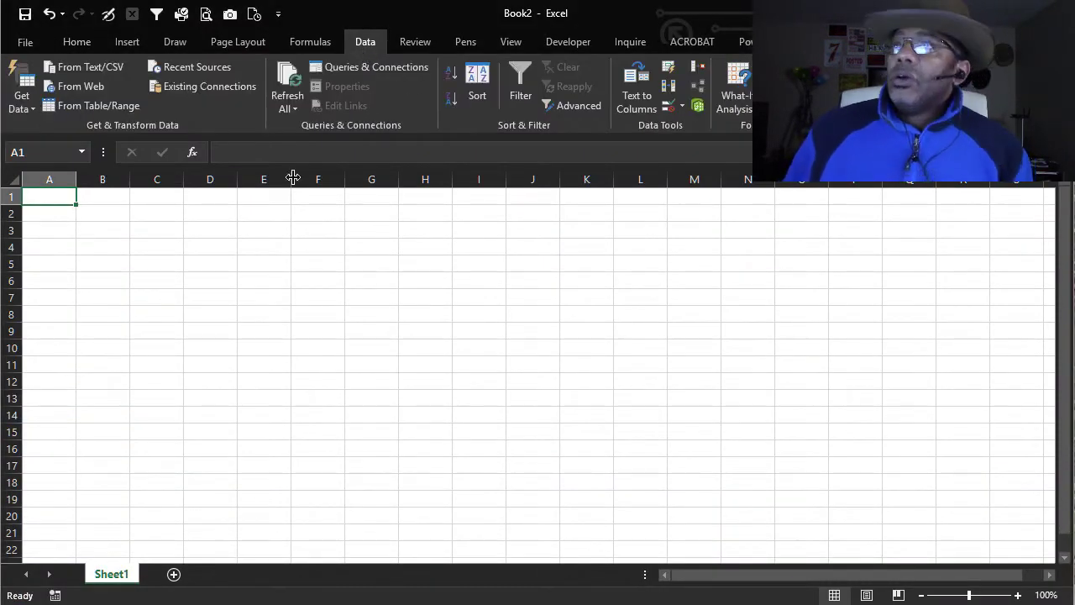
{"action": "left_click", "coordinate": [72, 87]}
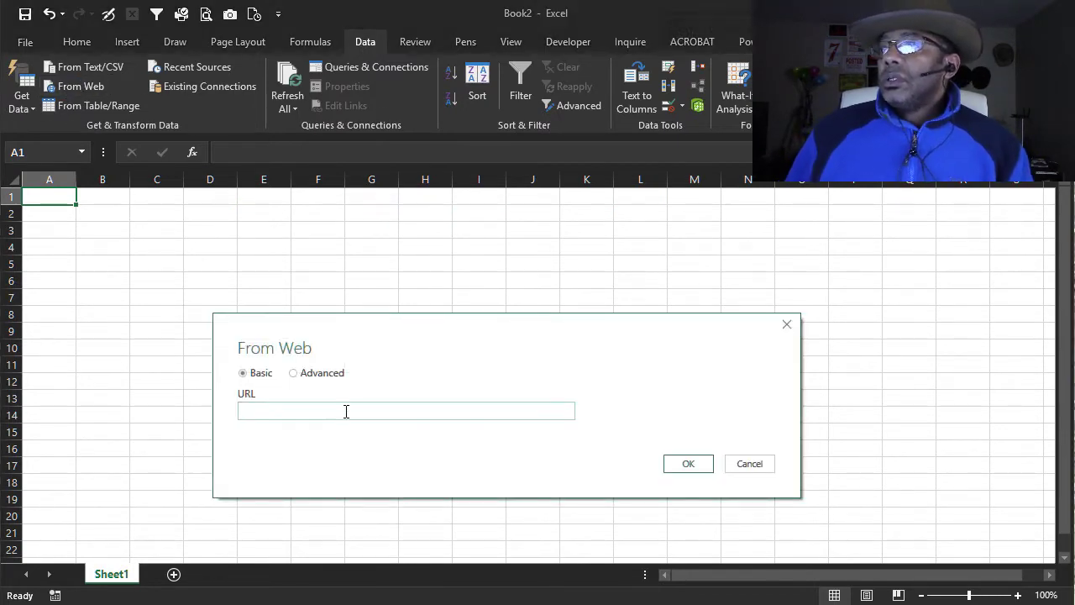
{"action": "right_click", "coordinate": [346, 411]}
{"action": "left_click", "coordinate": [283, 485]}
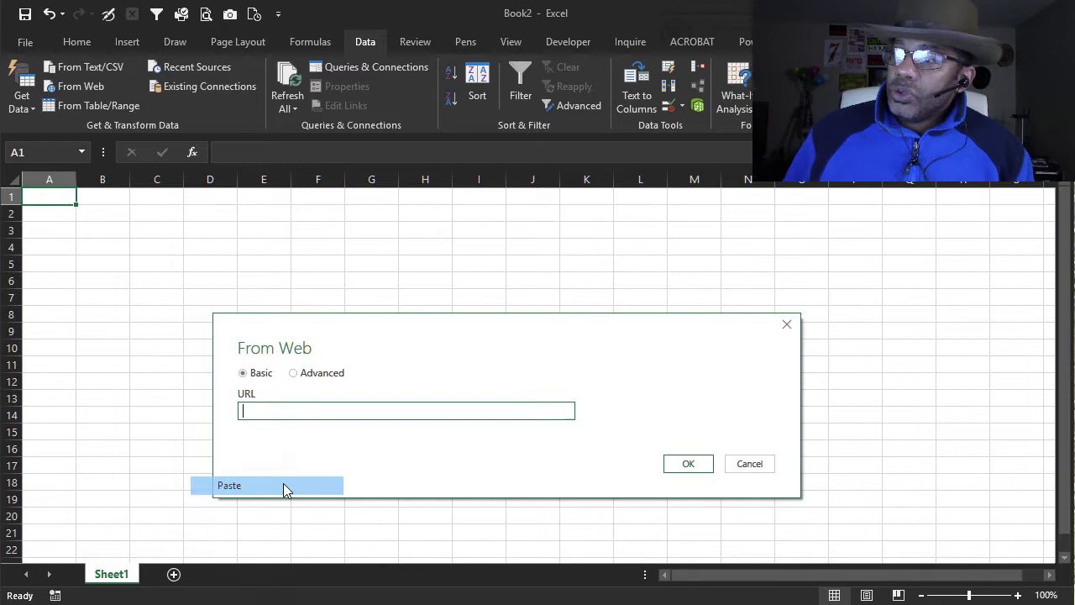
{"action": "left_click", "coordinate": [684, 461]}
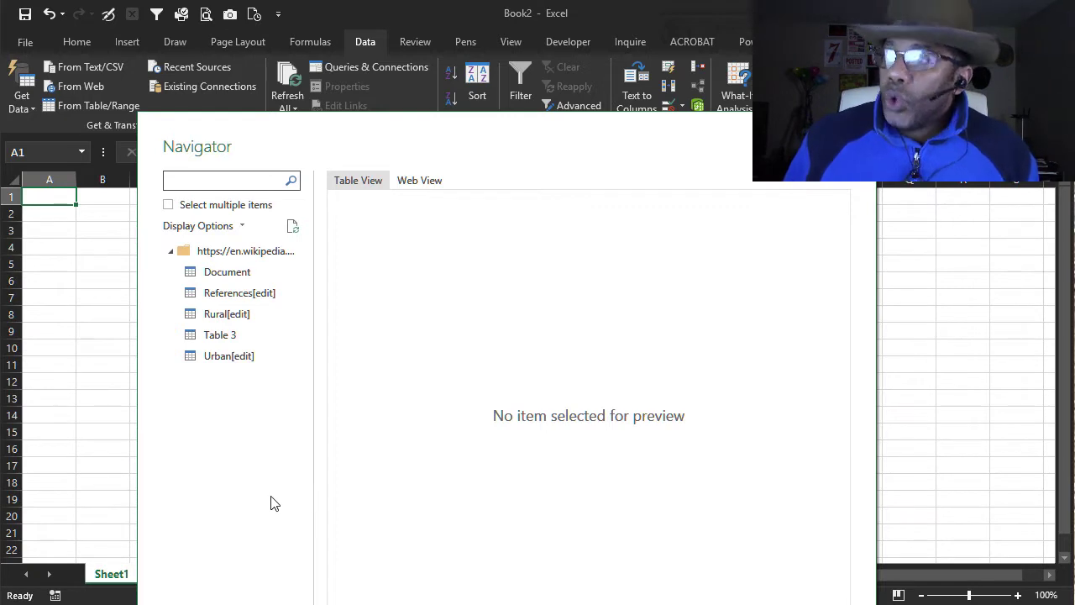
- Preview the Rural[edit] table in Web View and Table View, then open it in Power Query Editor
{"action": "left_click", "coordinate": [223, 315]}
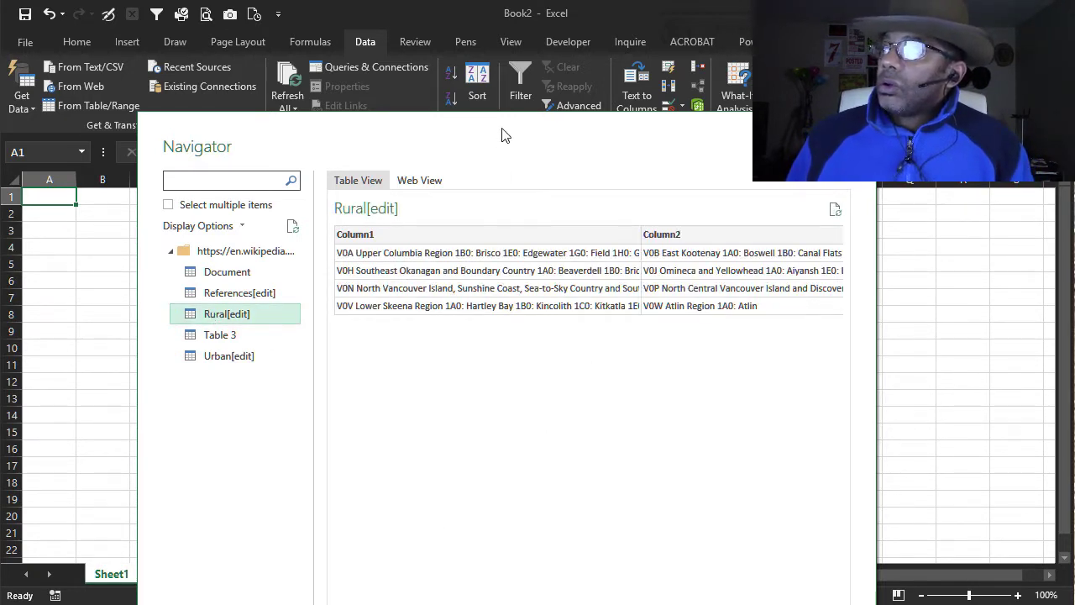
{"action": "left_click_drag", "start_coordinate": [504, 135], "coordinate": [496, 26]}
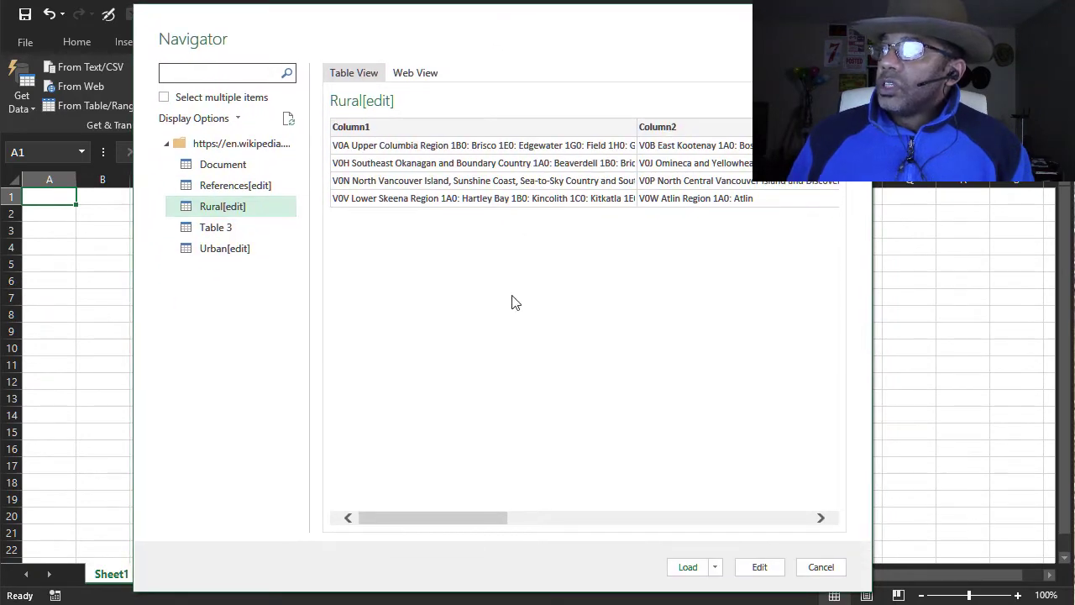
{"action": "left_click", "coordinate": [407, 73]}
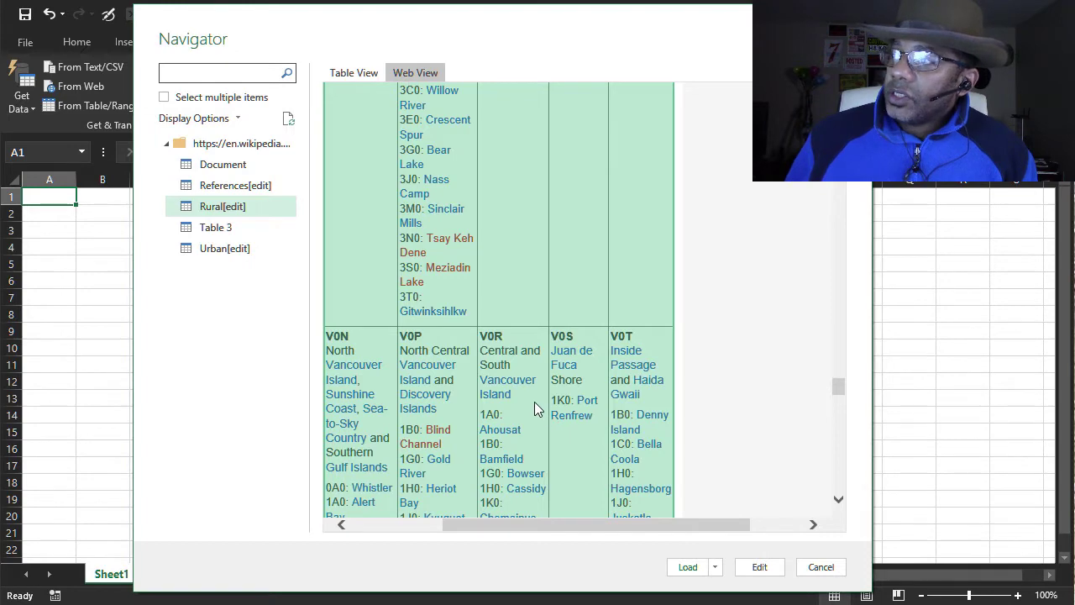
{"action": "scroll", "coordinate": [538, 407], "scroll_direction": "up", "scroll_amount": 10}
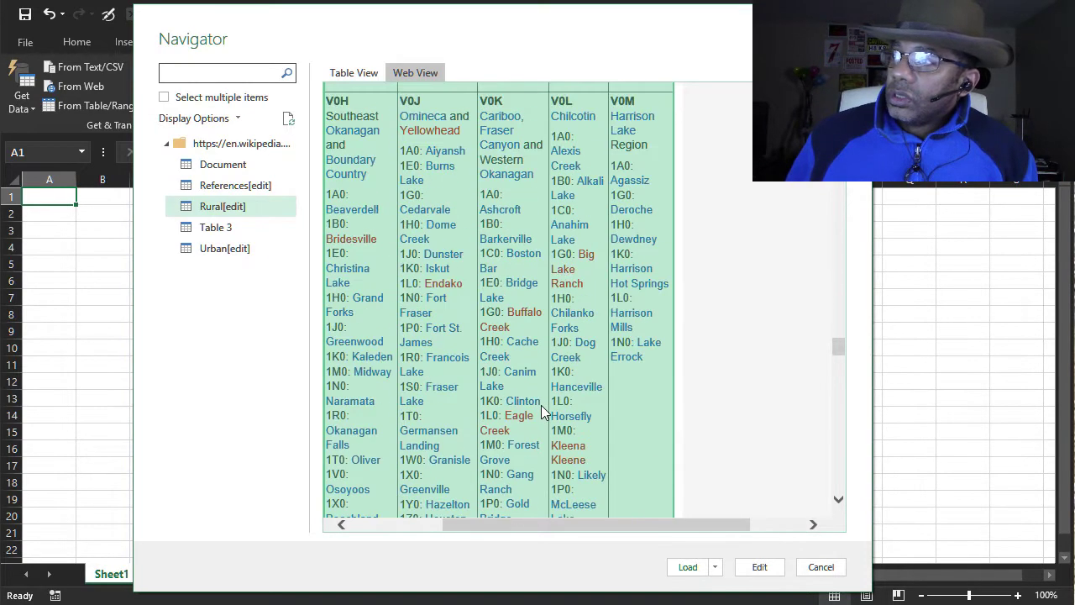
{"action": "scroll", "coordinate": [541, 411], "scroll_direction": "up", "scroll_amount": 10}
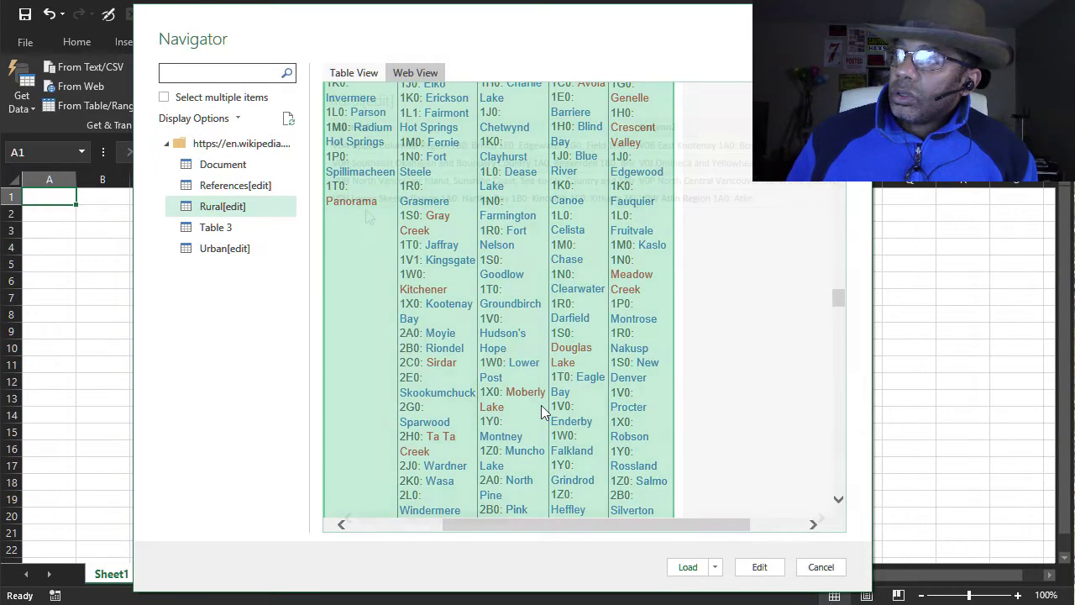
{"action": "left_click", "coordinate": [353, 73]}
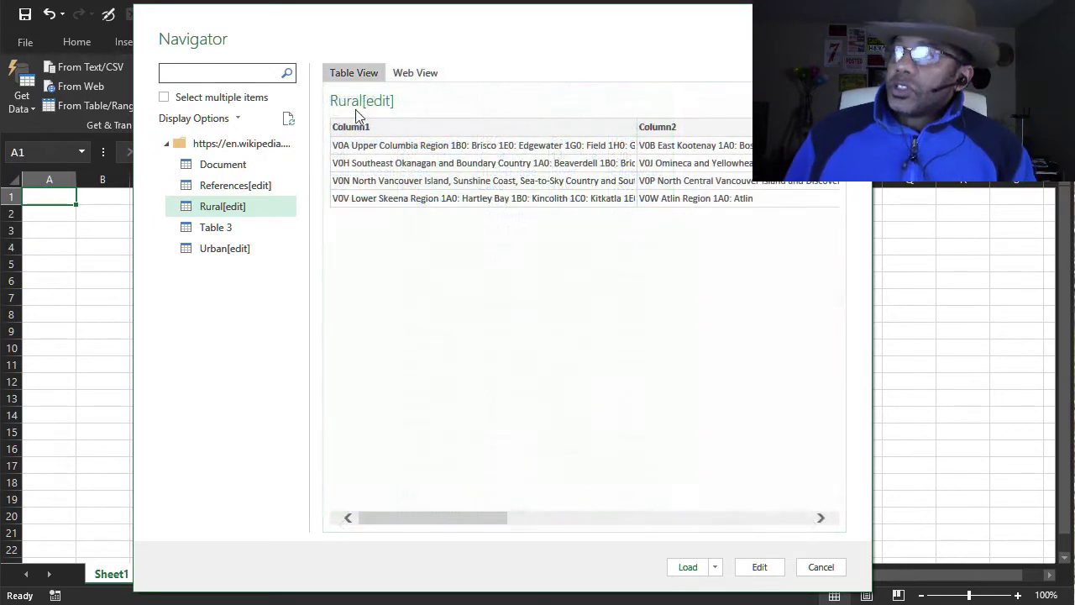
{"action": "left_click", "coordinate": [759, 567]}
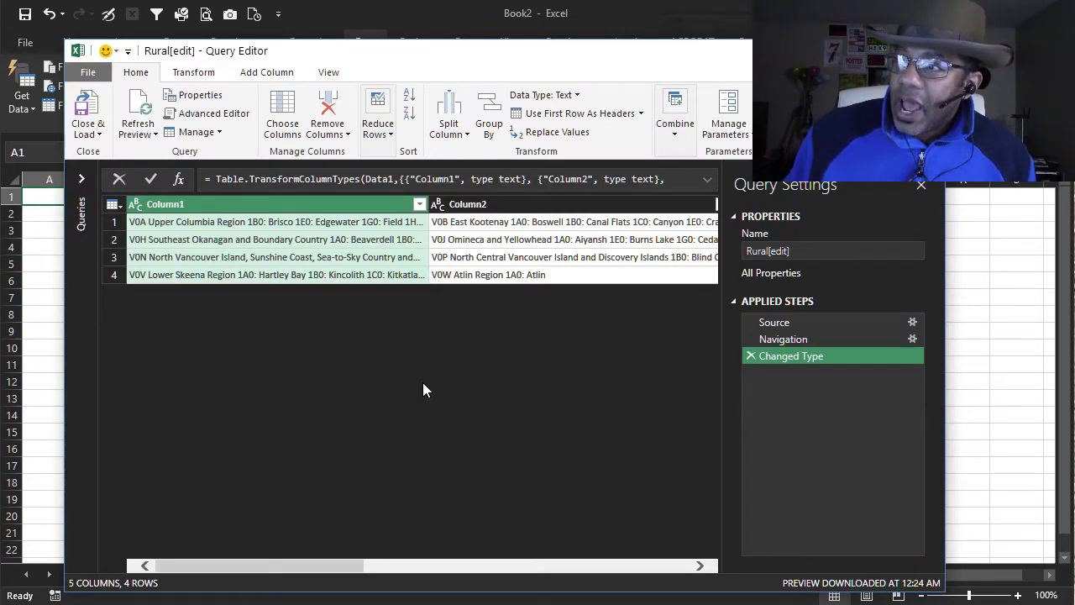
- Select Column1 through Column5 of the Rural query
{"action": "left_click_drag", "start_coordinate": [308, 569], "coordinate": [663, 568]}
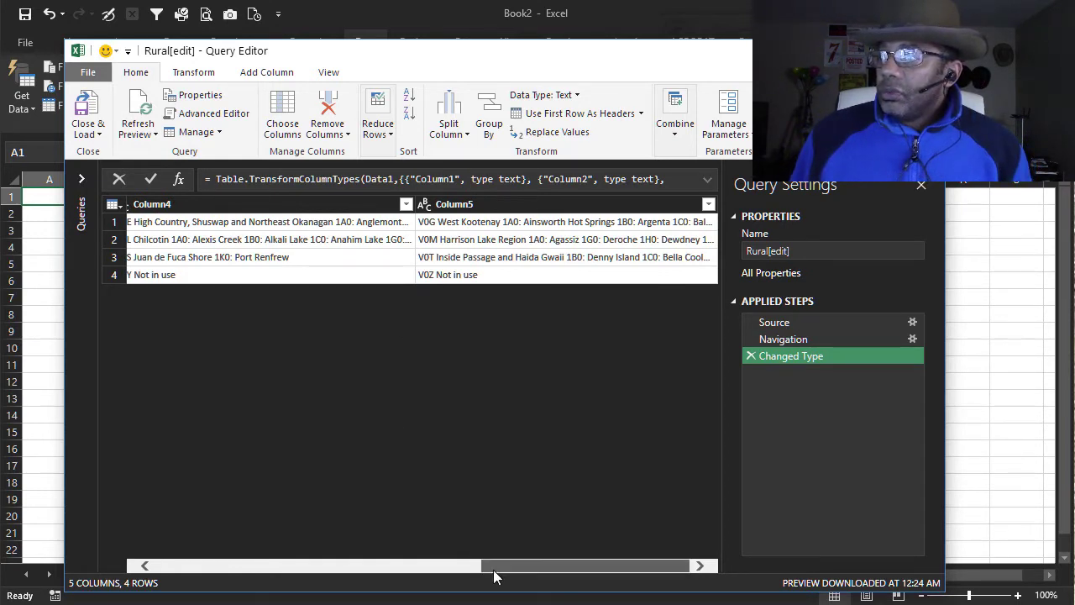
{"action": "left_click_drag", "start_coordinate": [494, 576], "coordinate": [143, 586]}
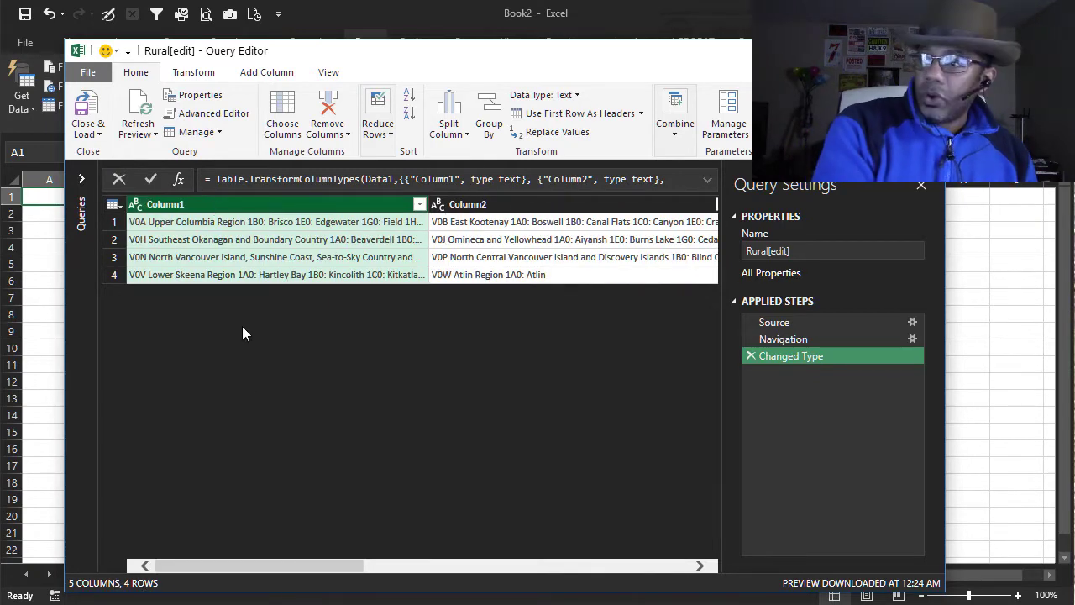
{"action": "left_click_drag", "start_coordinate": [283, 576], "coordinate": [608, 575]}
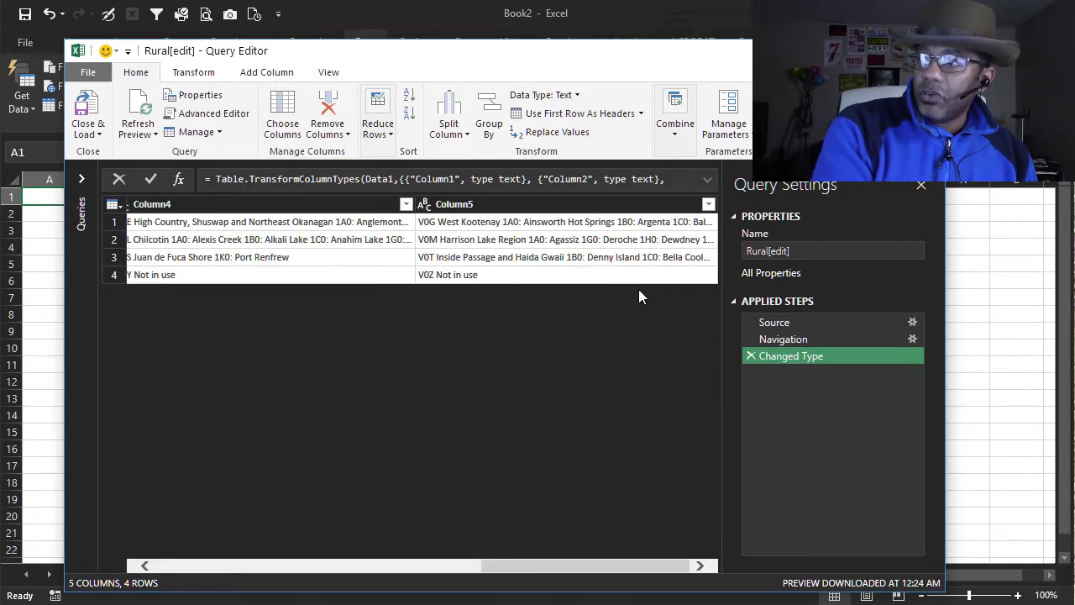
{"action": "left_click", "coordinate": [591, 208], "text": "shift"}
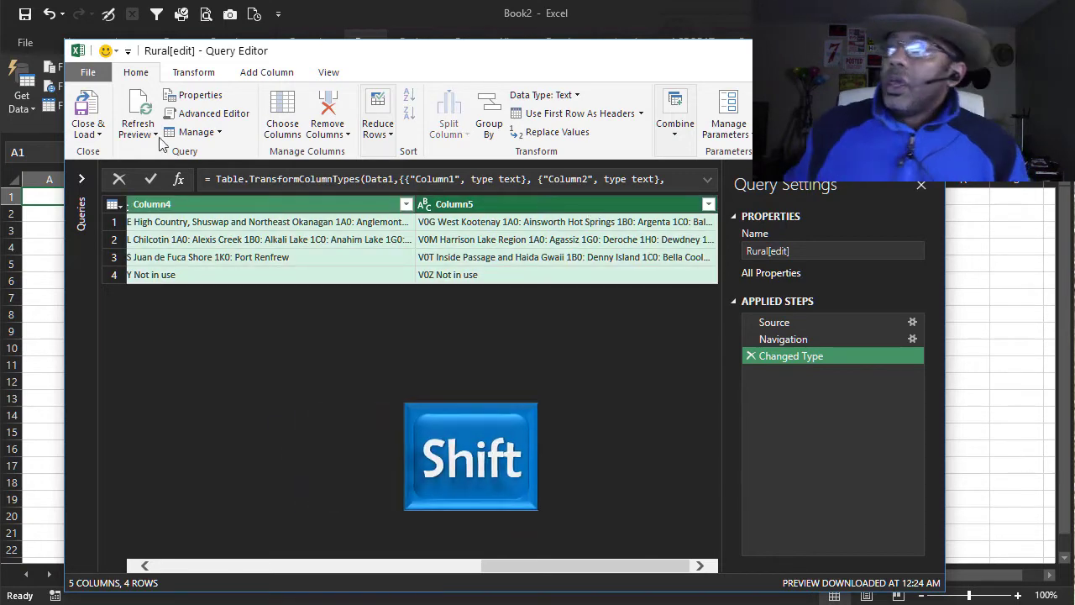
{"action": "left_click", "coordinate": [184, 76]}
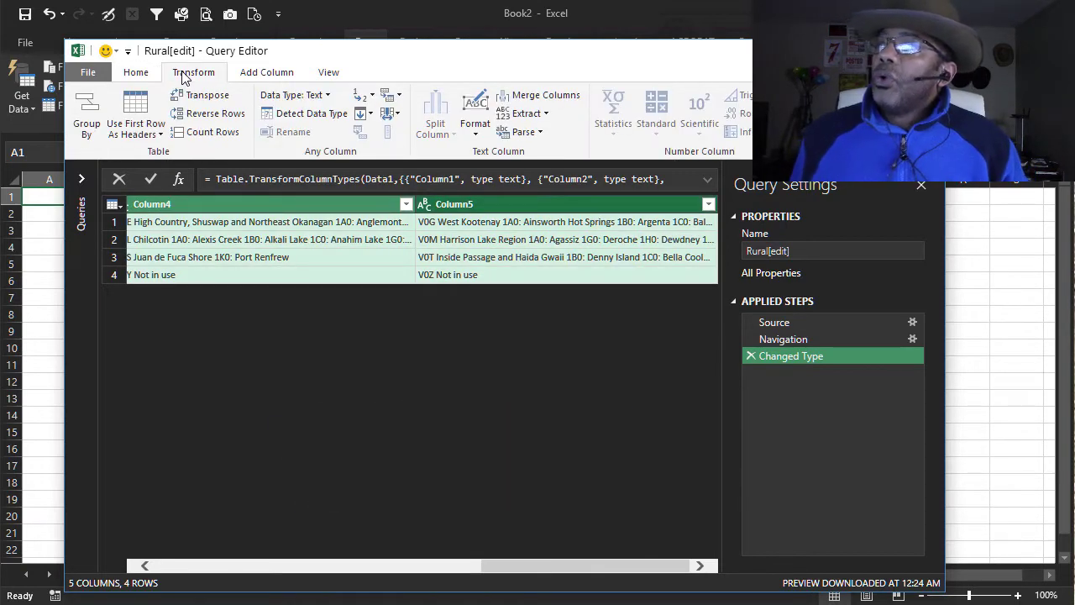
- Unpivot the five columns into a 20-row Value column and remove the Attribute column
{"action": "left_click", "coordinate": [385, 95]}
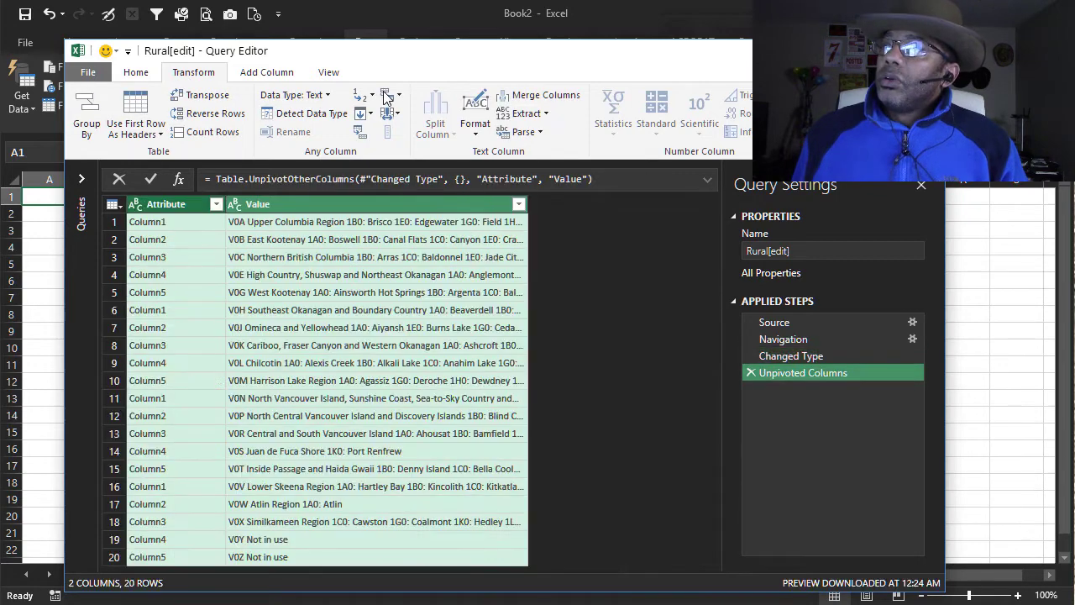
{"action": "left_click", "coordinate": [281, 345]}
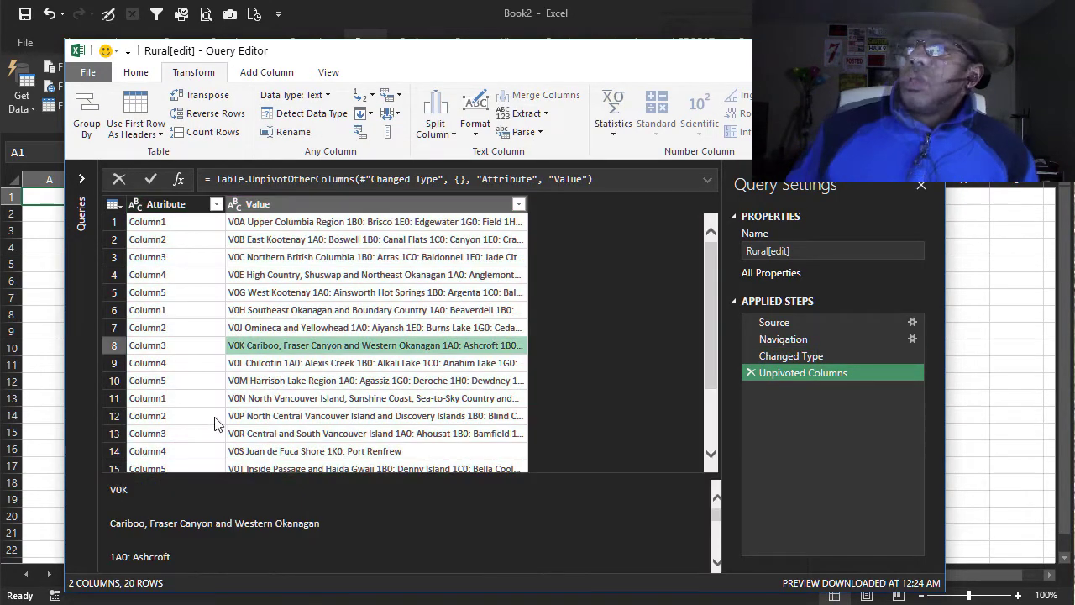
{"action": "left_click", "coordinate": [157, 207]}
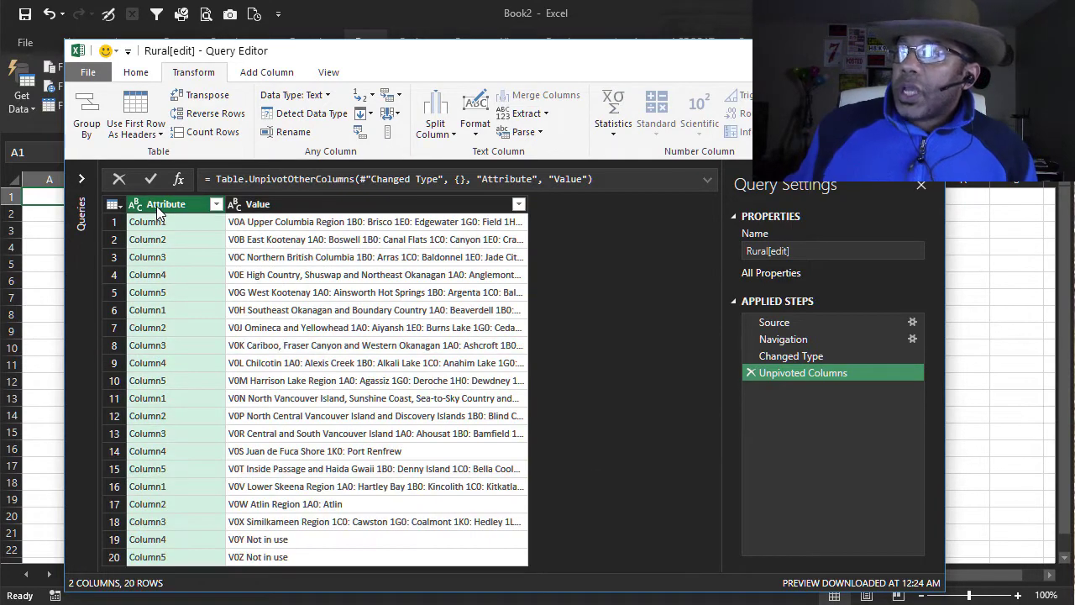
{"action": "right_click", "coordinate": [157, 210]}
{"action": "left_click", "coordinate": [192, 245]}
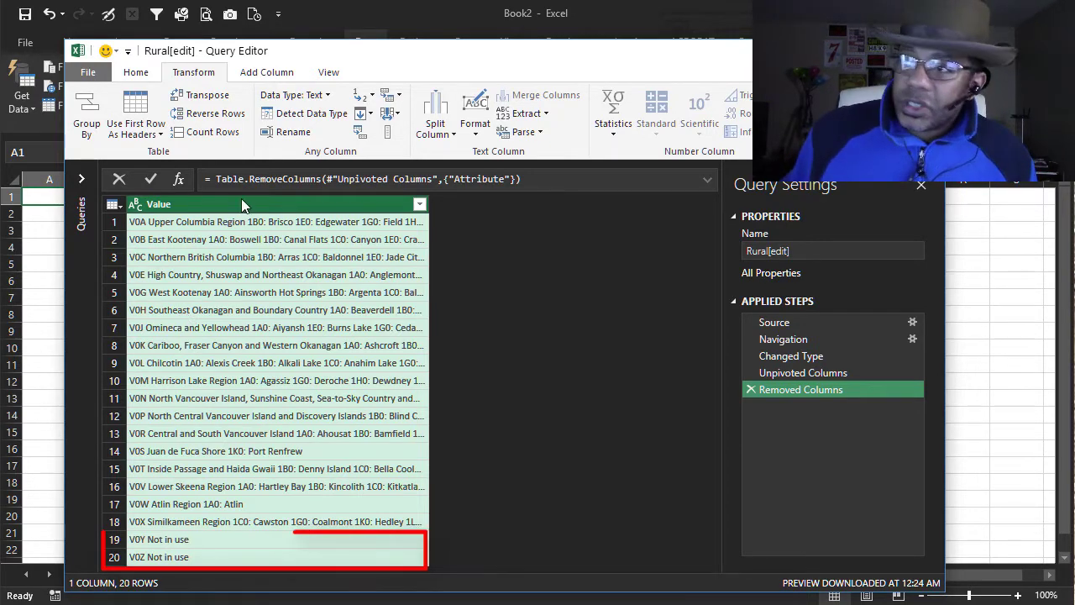
- Filter the Value column with a 'does not contain Not in use' text filter
{"action": "left_click", "coordinate": [418, 205]}
{"action": "mouse_move", "coordinate": [202, 332]}
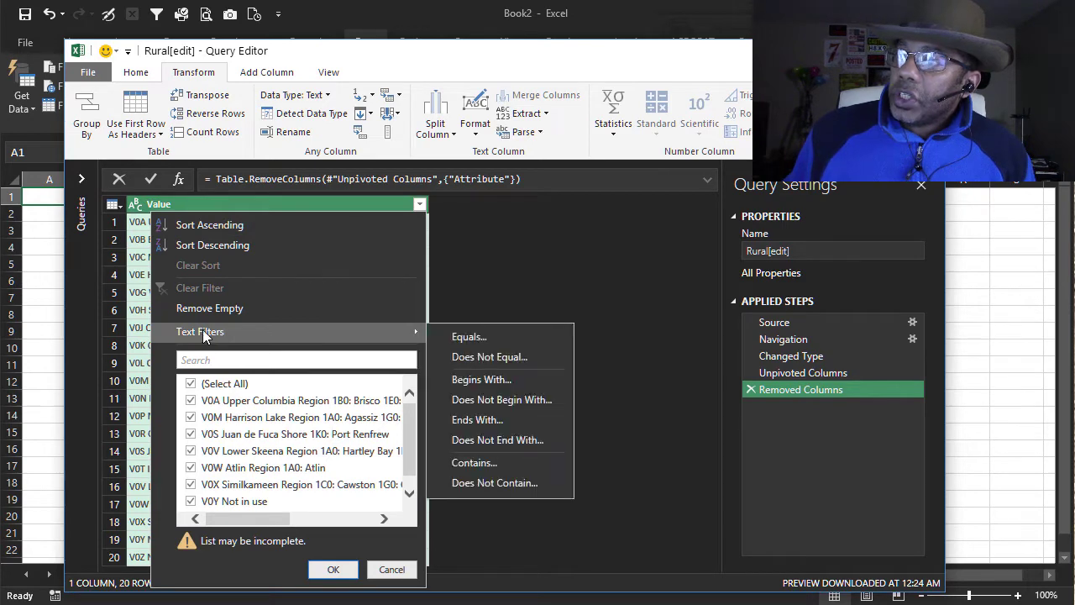
{"action": "left_click", "coordinate": [475, 464]}
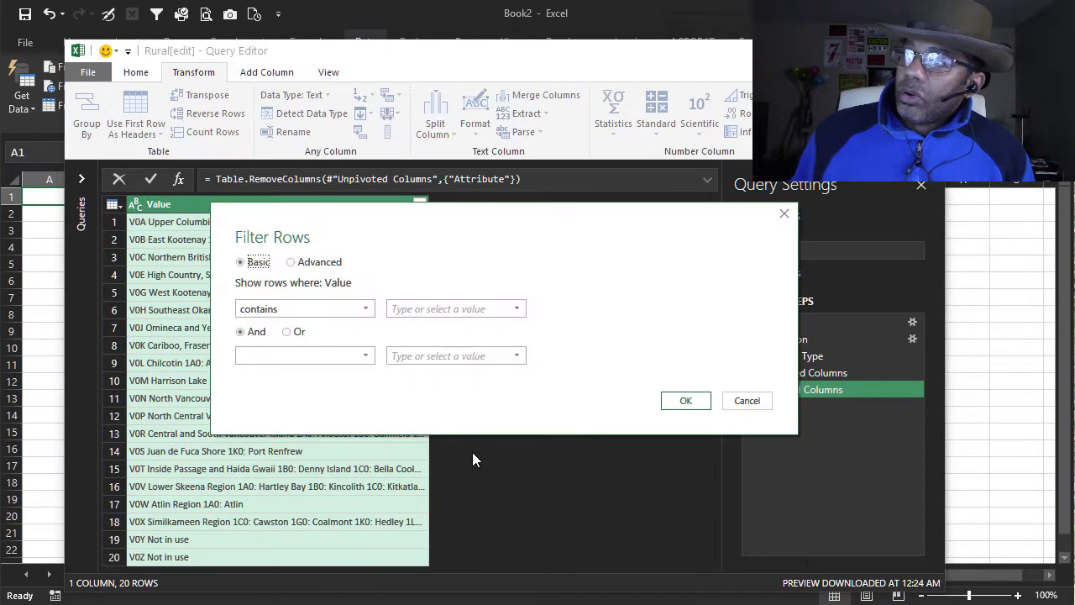
{"action": "left_click", "coordinate": [345, 311]}
{"action": "left_click", "coordinate": [342, 445]}
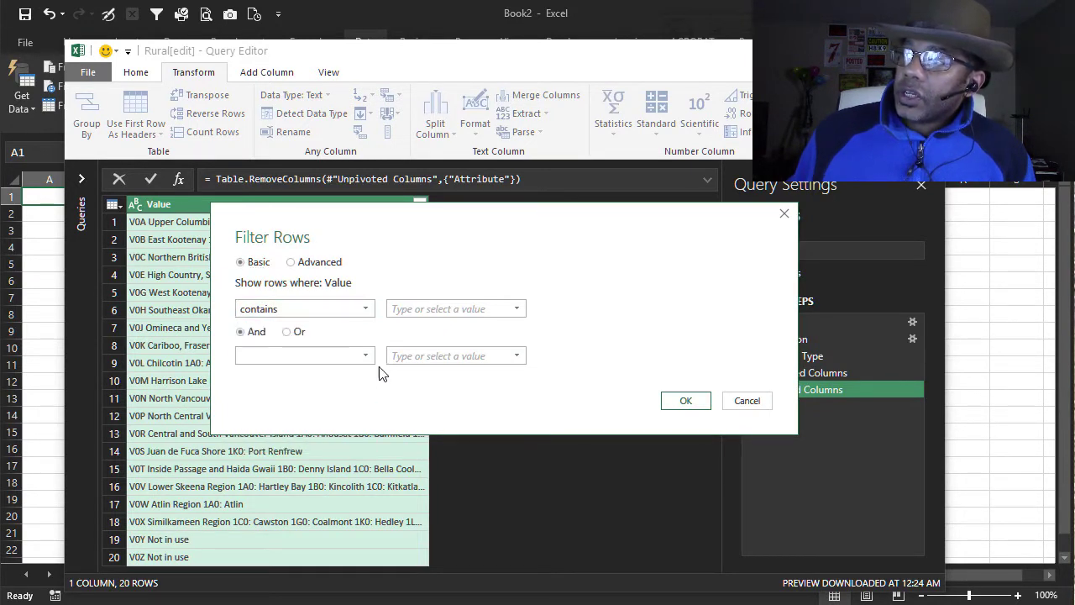
{"action": "left_click", "coordinate": [446, 308]}
{"action": "type", "text": "Not in"}
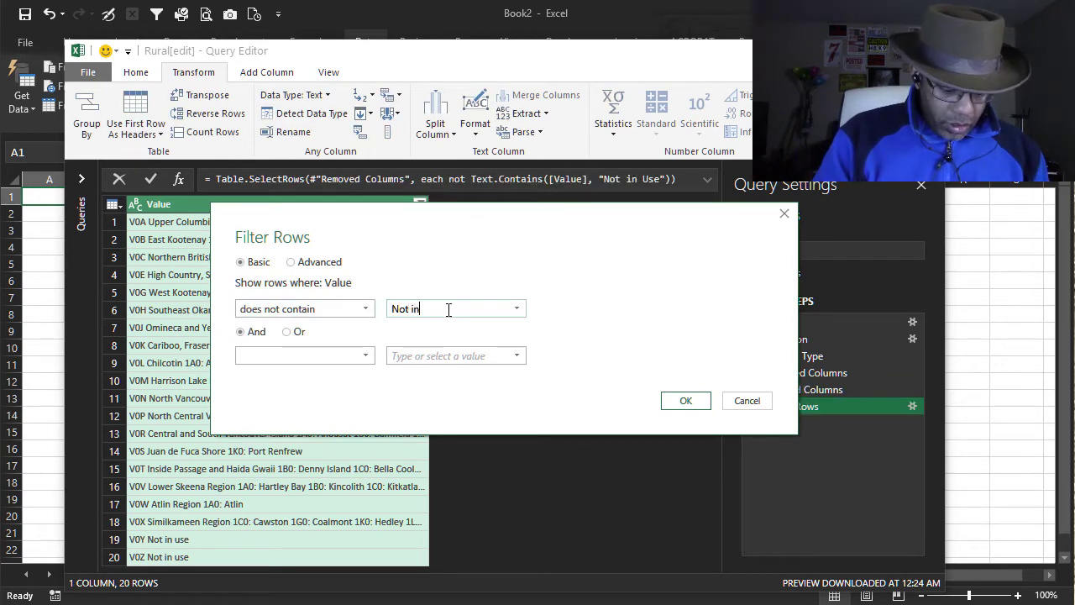
{"action": "type", "text": " use"}
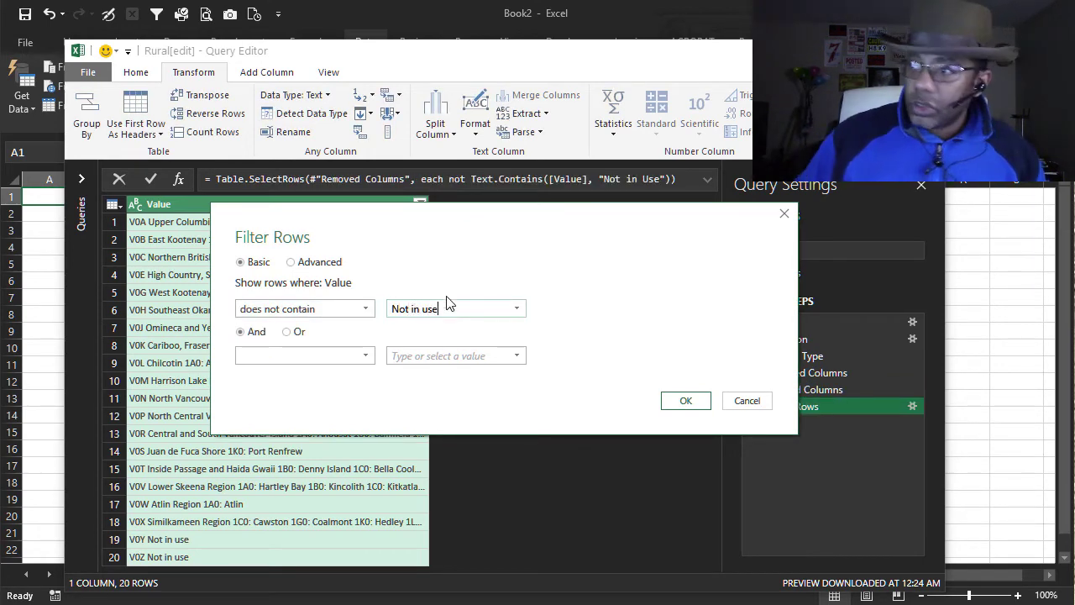
{"action": "left_click", "coordinate": [678, 402]}
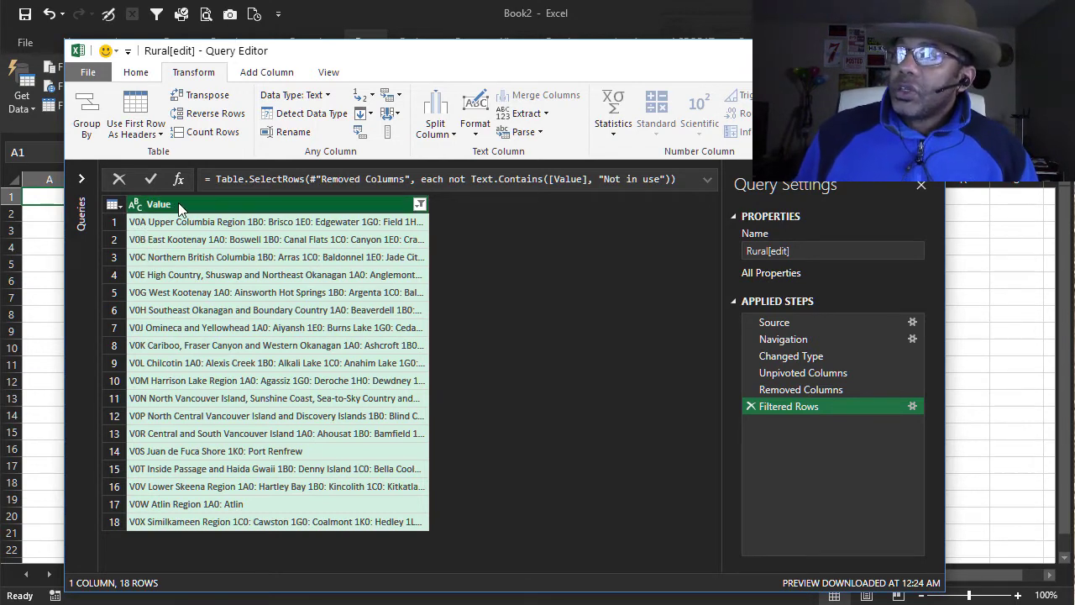
- Split the Value column by 4 characters, once, as far left as possible
{"action": "left_click", "coordinate": [435, 124]}
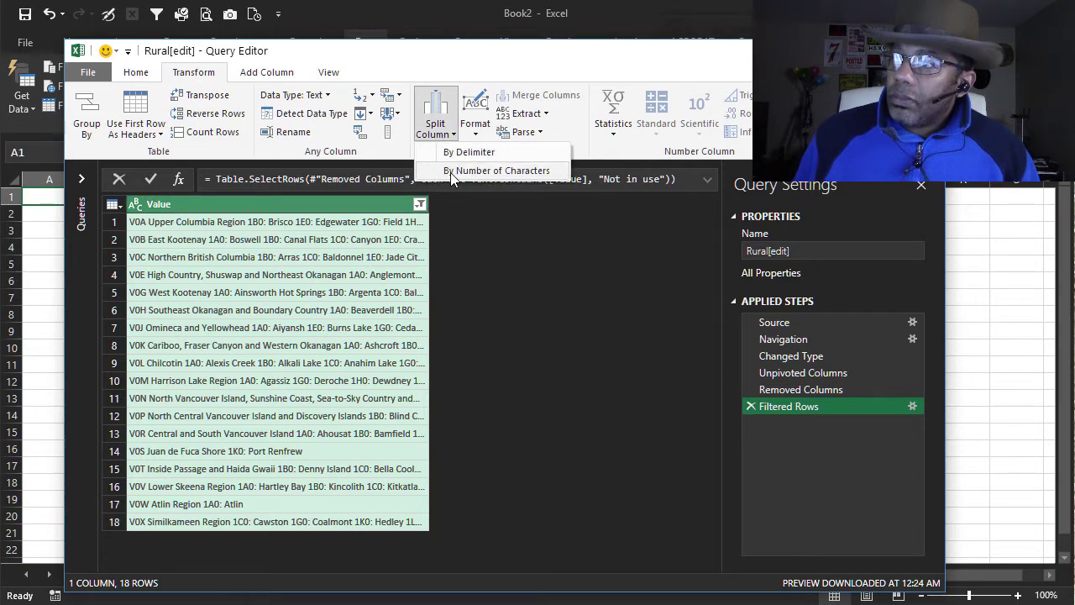
{"action": "left_click", "coordinate": [454, 172]}
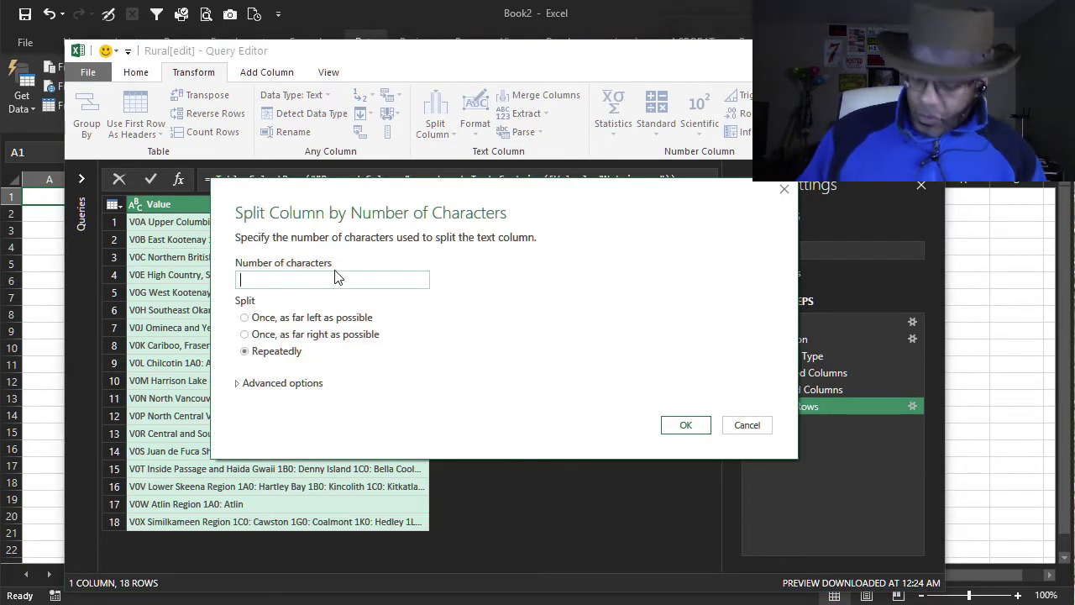
{"action": "left_click", "coordinate": [289, 319]}
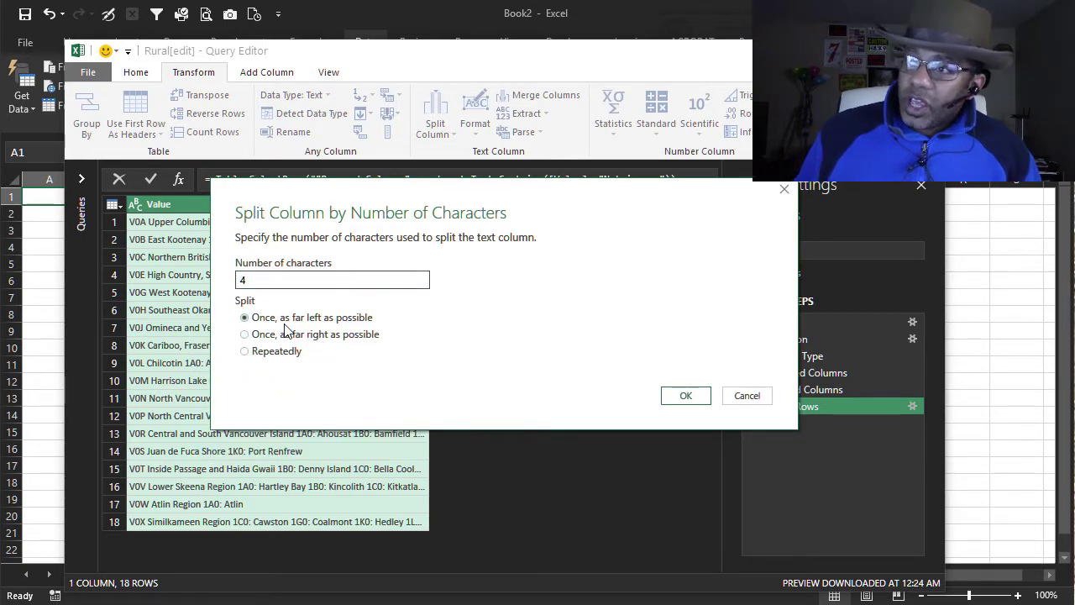
{"action": "left_click", "coordinate": [685, 396]}
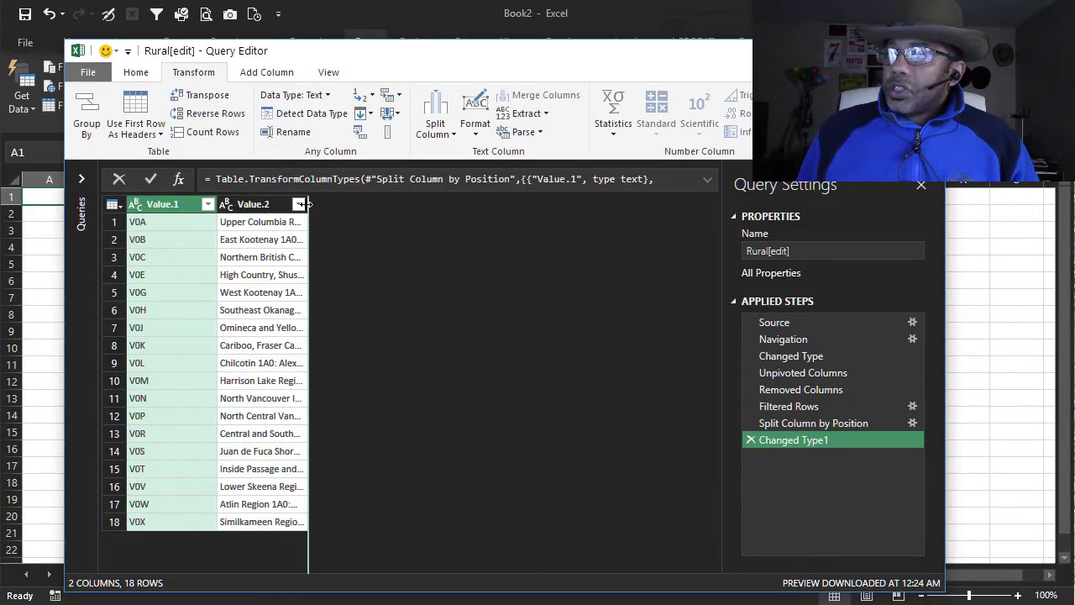
- Widen the Value.2 column, preview its first cell, and select the column
{"action": "left_click_drag", "start_coordinate": [308, 209], "coordinate": [592, 209]}
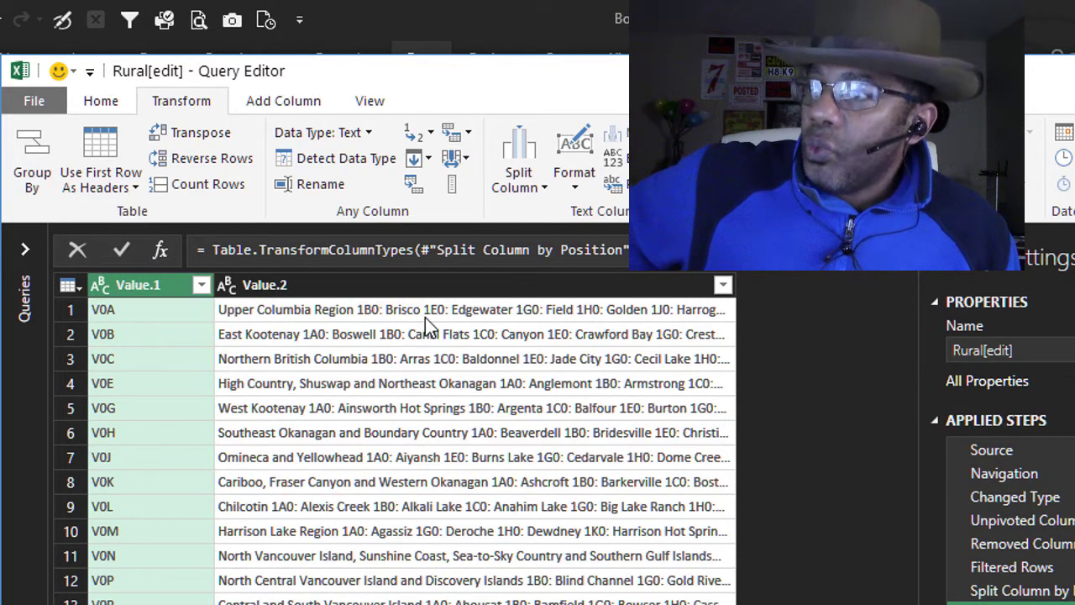
{"action": "left_click", "coordinate": [466, 310]}
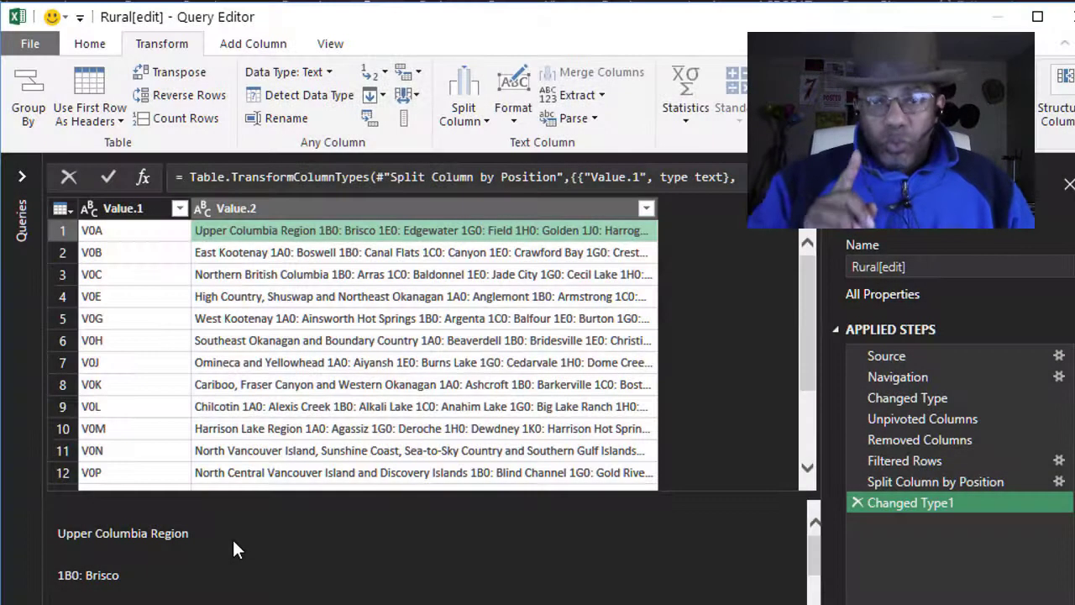
{"action": "left_click", "coordinate": [378, 207]}
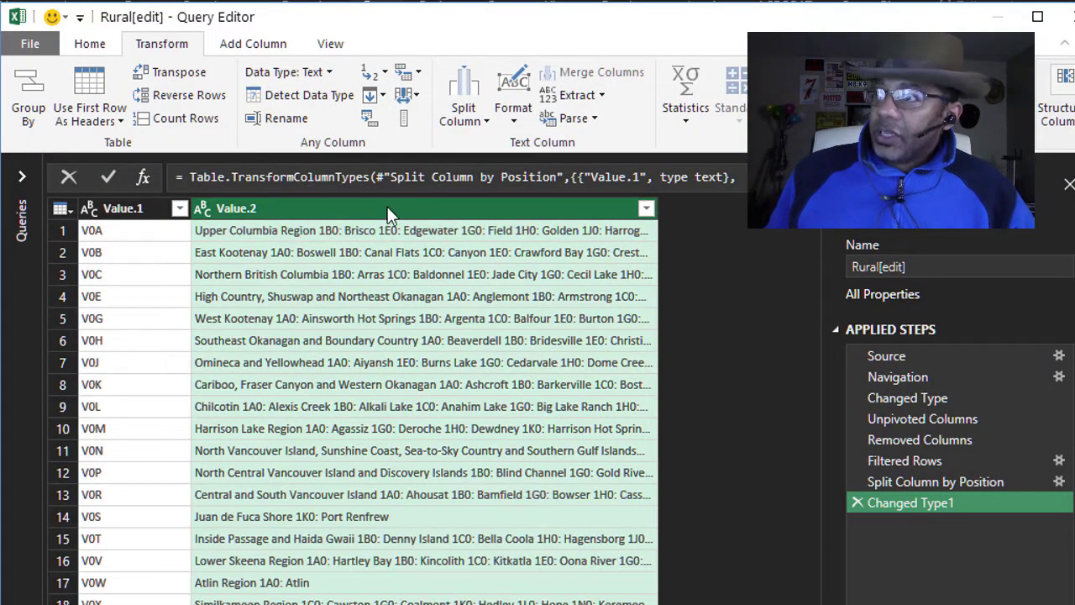
{"action": "left_click", "coordinate": [513, 125]}
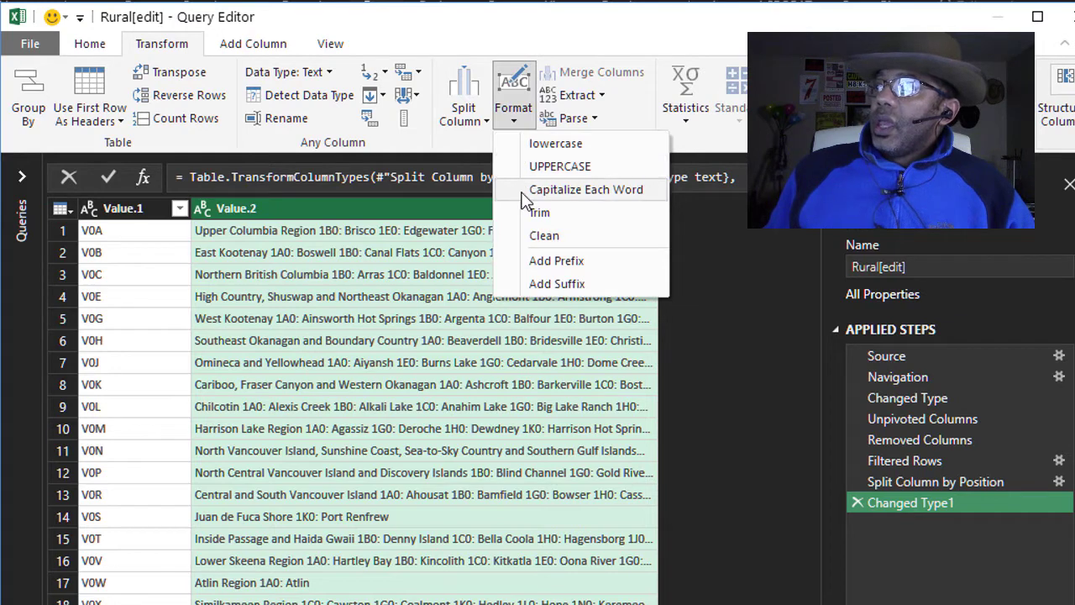
- Trim the Value.2 text, then try a Clean step and delete it
{"action": "left_click", "coordinate": [541, 214]}
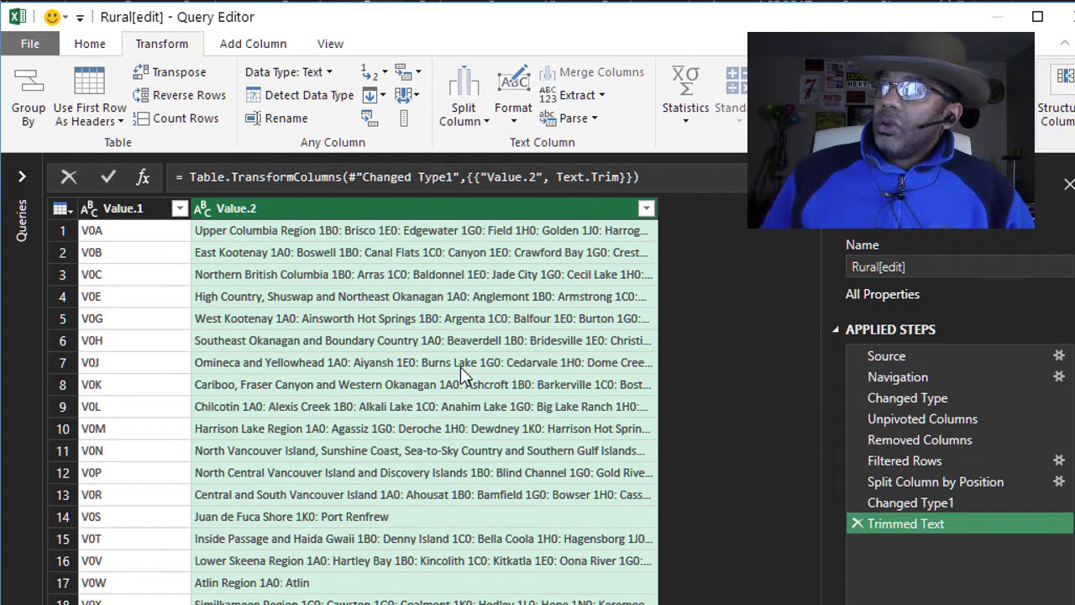
{"action": "left_click", "coordinate": [512, 118]}
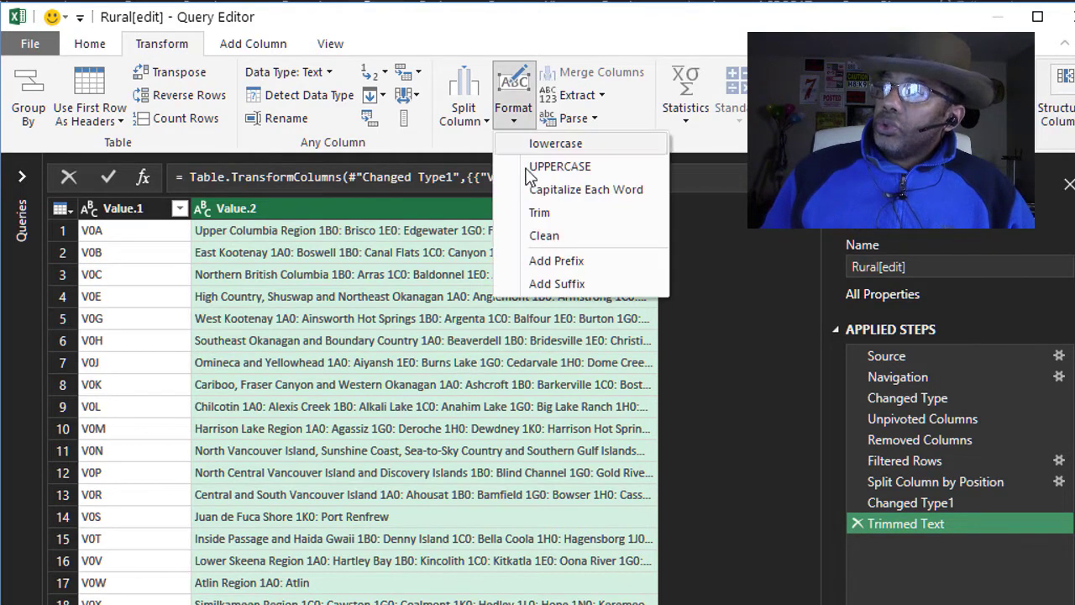
{"action": "left_click", "coordinate": [542, 236]}
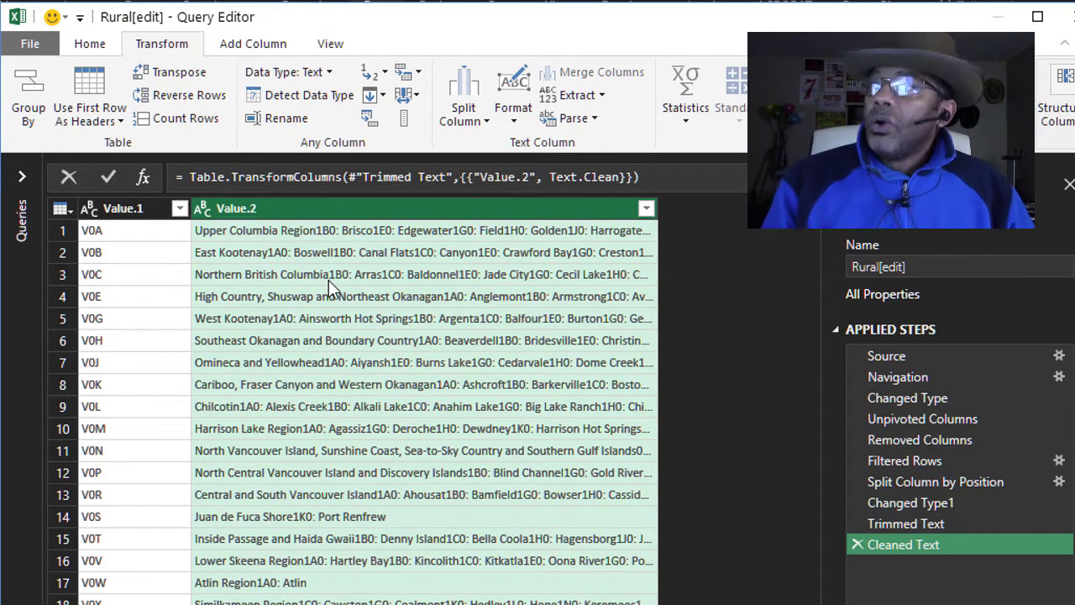
{"action": "left_click", "coordinate": [856, 545]}
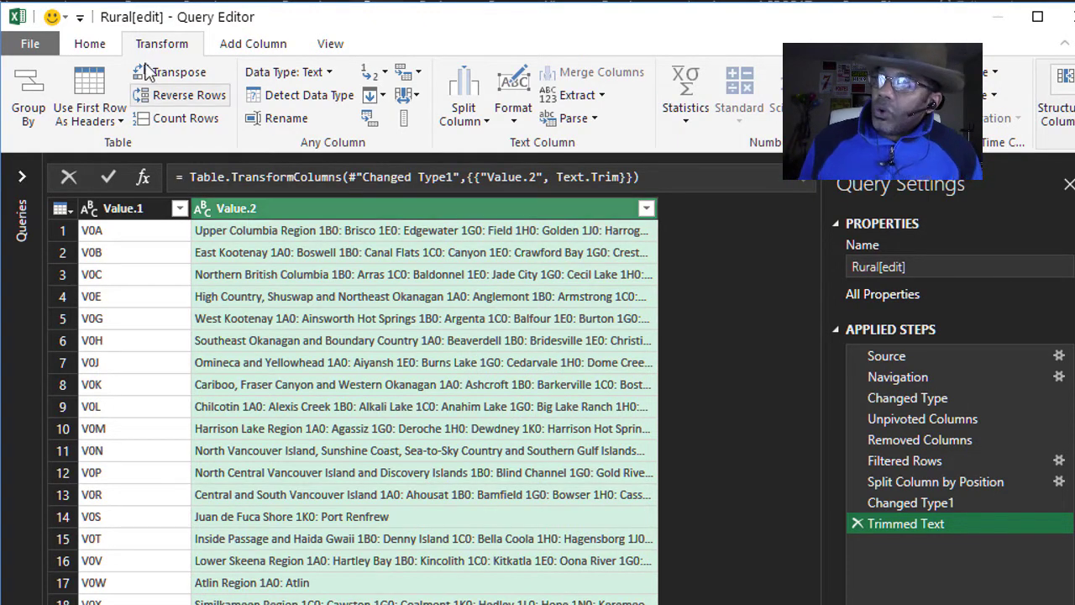
- Replace every * with ^ in the Value.2 column using Replace Values
{"action": "left_click", "coordinate": [94, 42]}
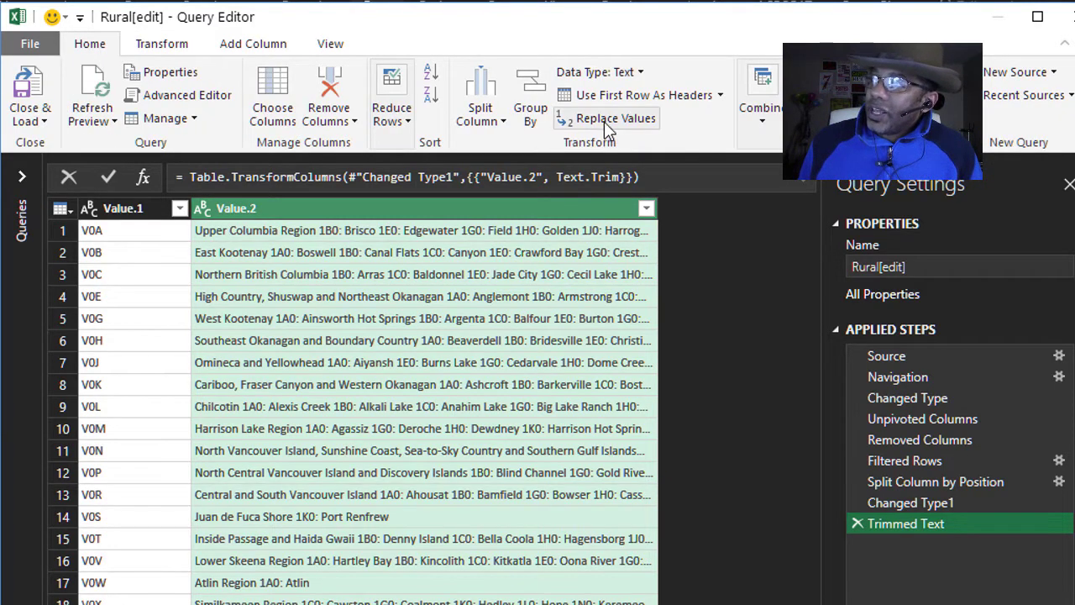
{"action": "left_click", "coordinate": [603, 119]}
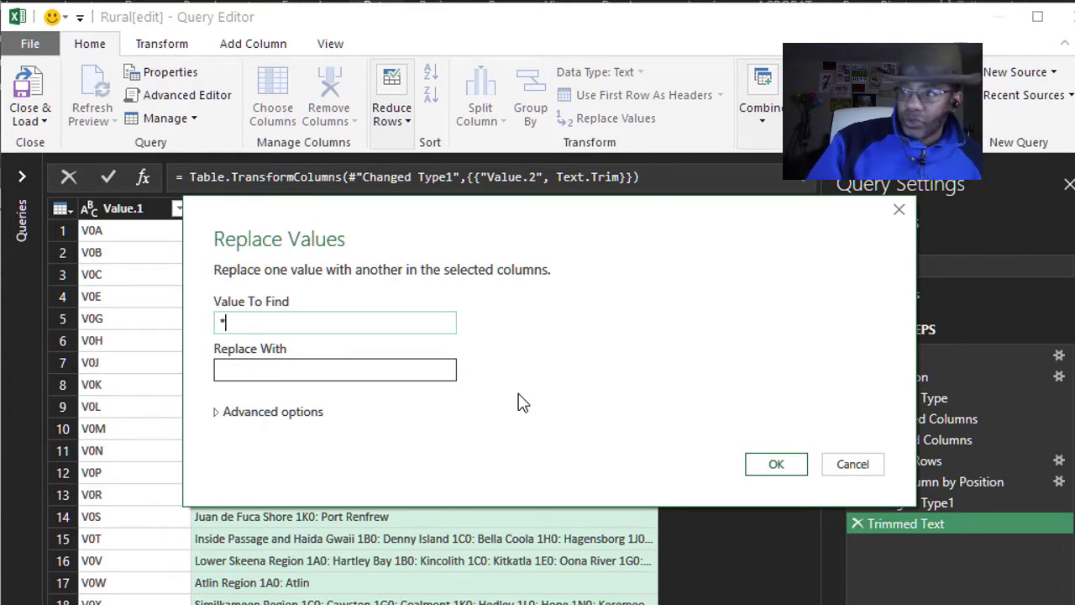
{"action": "left_click", "coordinate": [450, 369]}
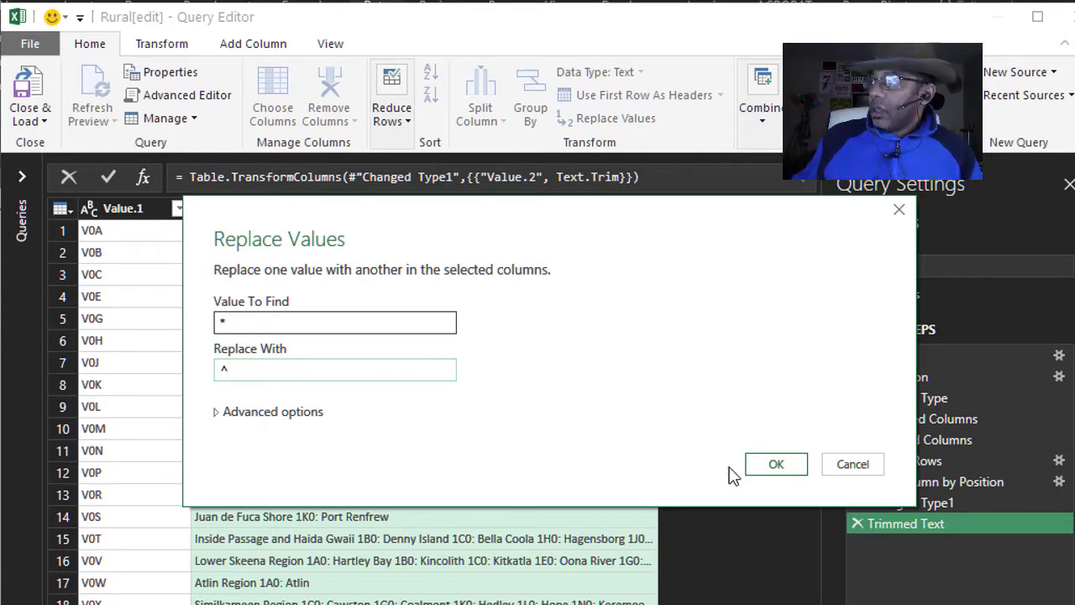
{"action": "left_click", "coordinate": [764, 464]}
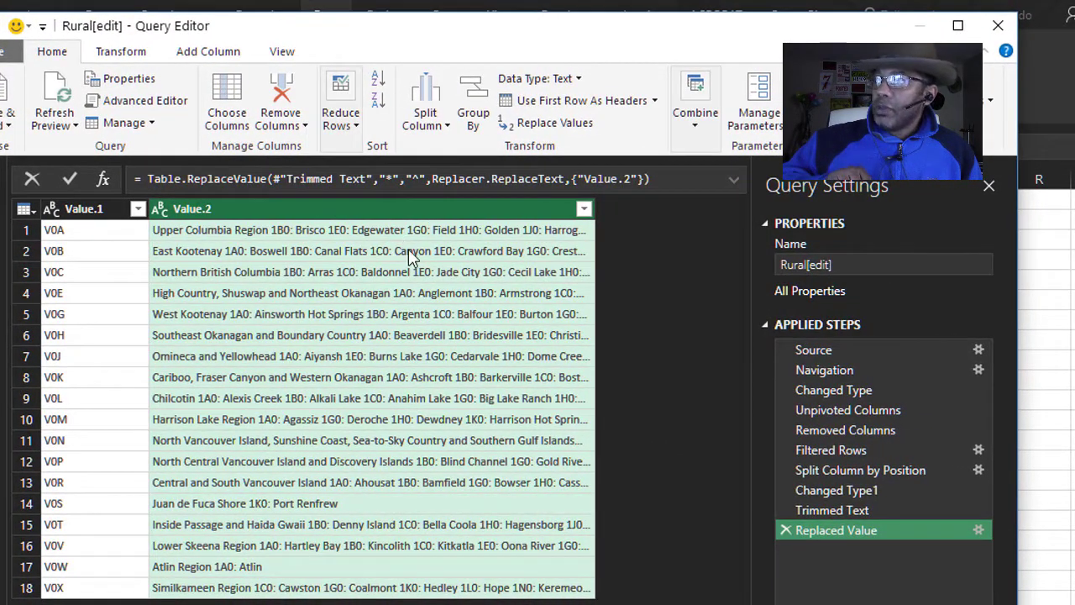
- Change the Replaced Value formula to replace line feeds #(lf) with ^, then widen the Value.2 column
{"action": "left_click", "coordinate": [386, 179]}
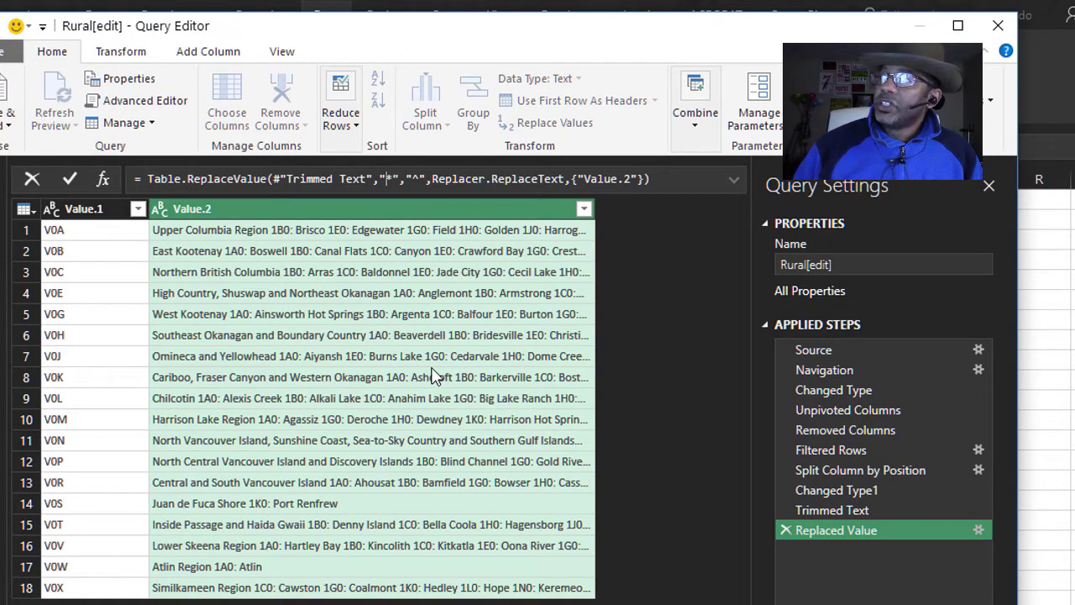
{"action": "key", "text": "Delete"}
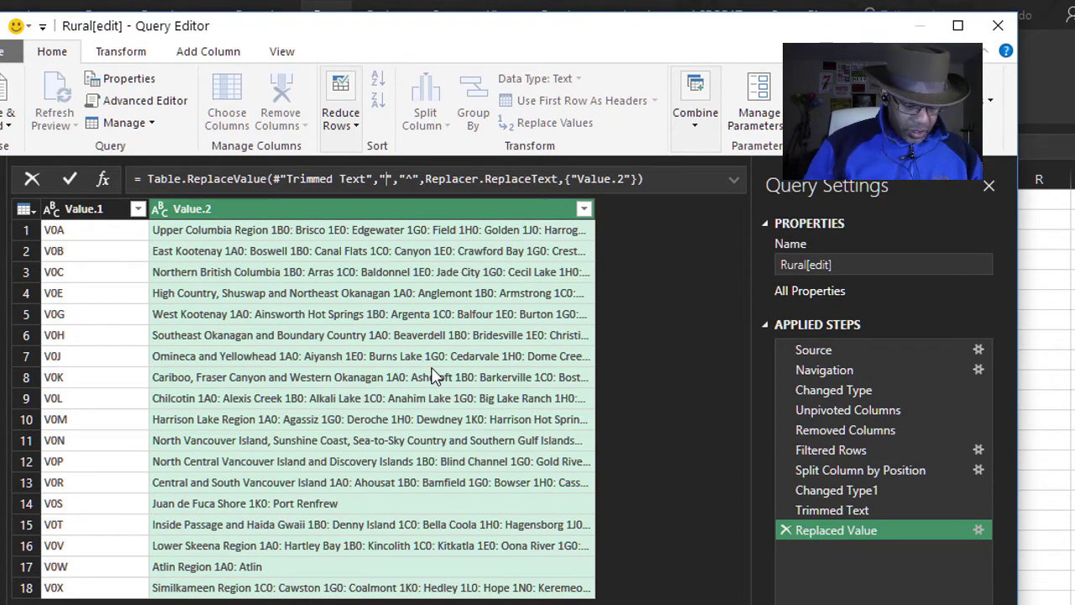
{"action": "type", "text": "#"}
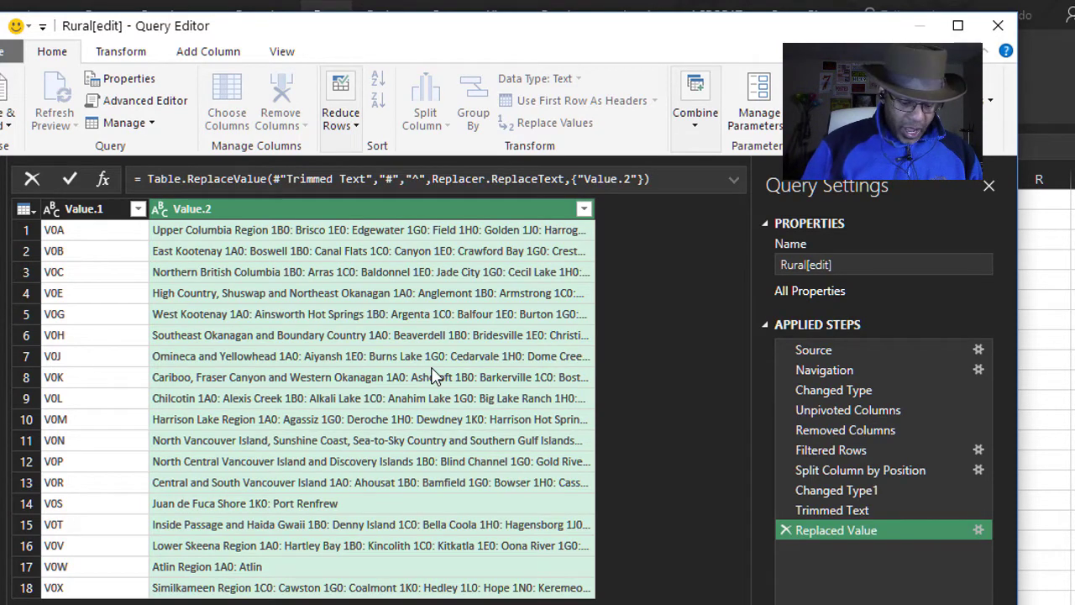
{"action": "type", "text": "(l"}
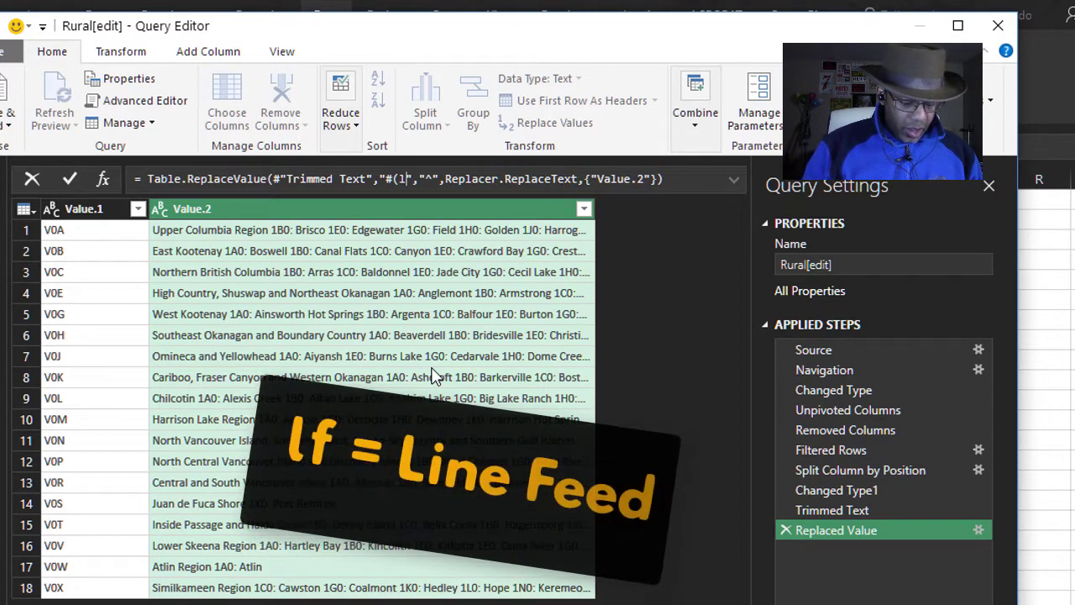
{"action": "type", "text": "f)"}
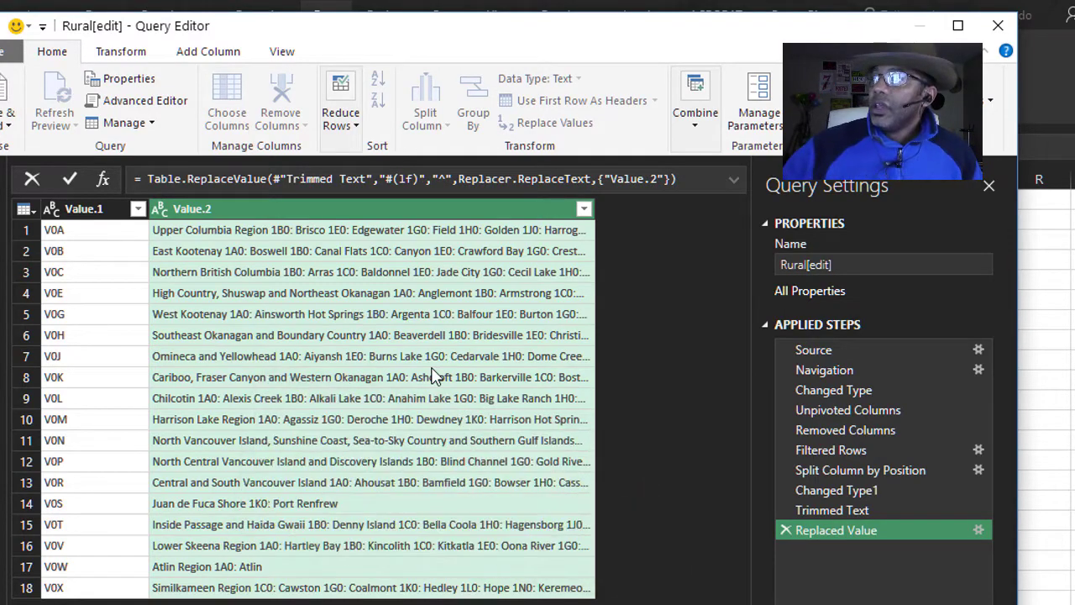
{"action": "key", "text": "Return"}
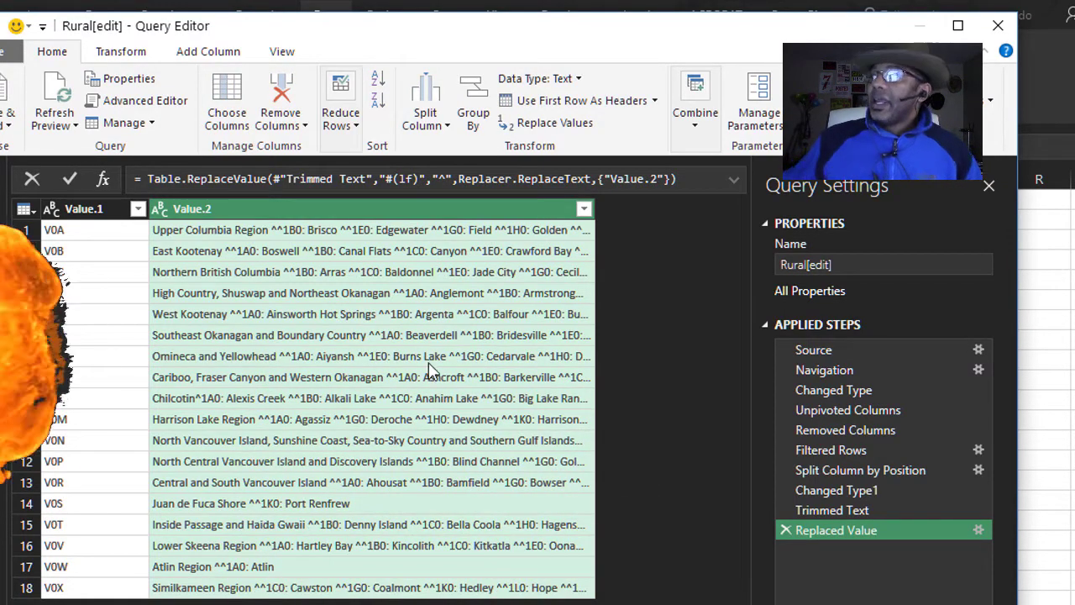
{"action": "left_click_drag", "start_coordinate": [593, 211], "coordinate": [645, 220]}
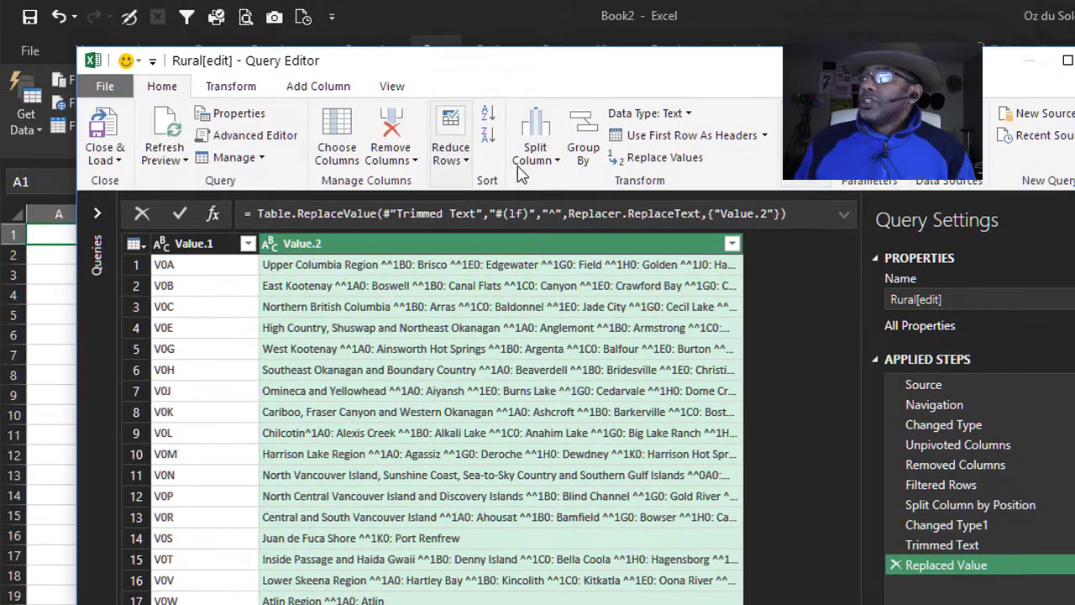
- Split Value.2 at each occurrence of the custom delimiter ^^ into columns Value.2.1 through Value.2.39
{"action": "left_click", "coordinate": [448, 96]}
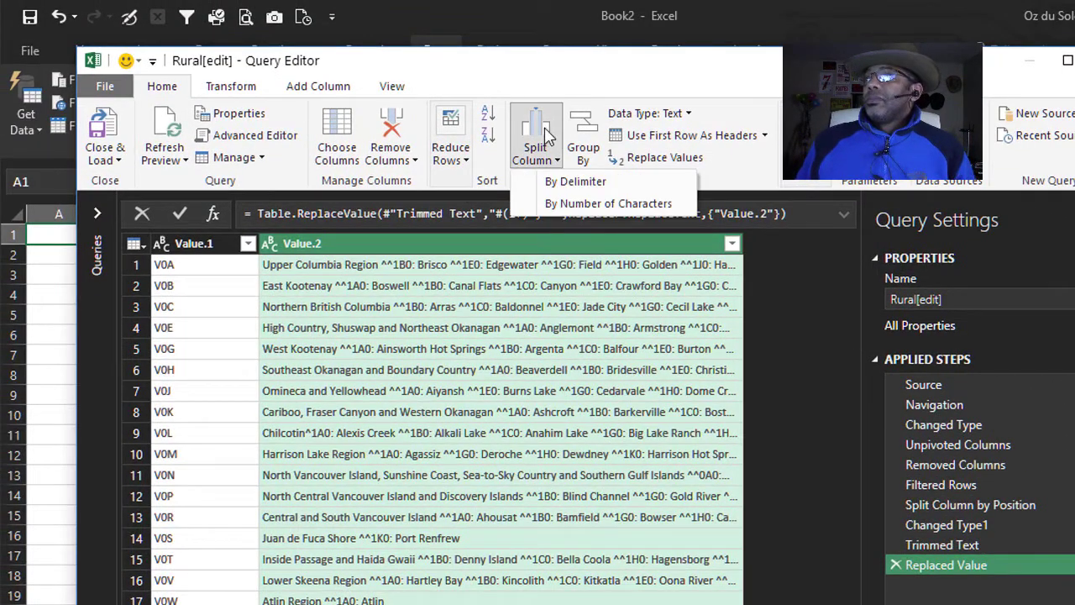
{"action": "left_click", "coordinate": [556, 182]}
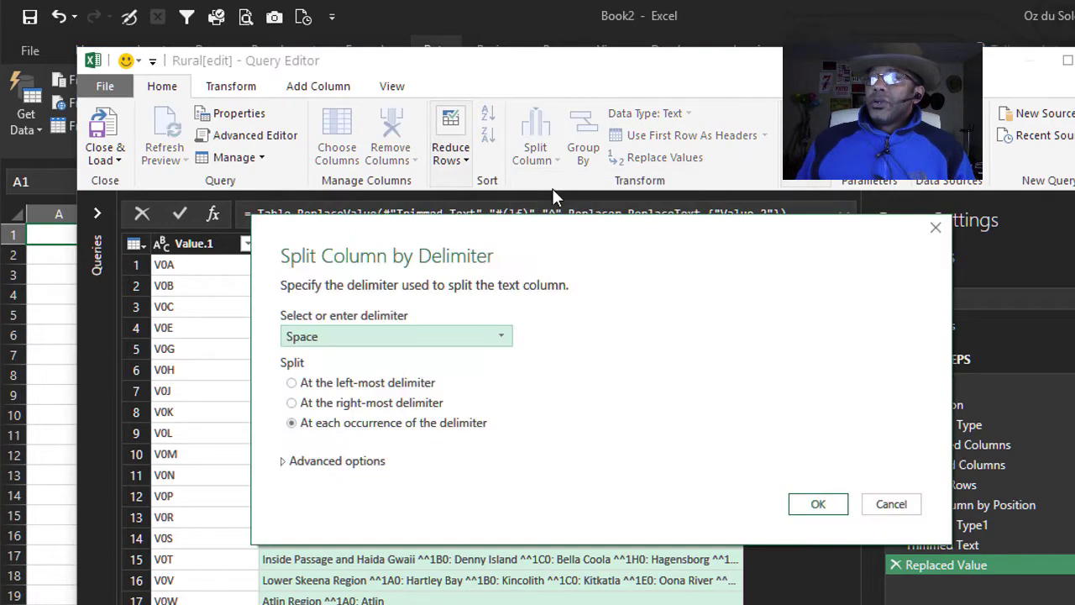
{"action": "left_click", "coordinate": [440, 338]}
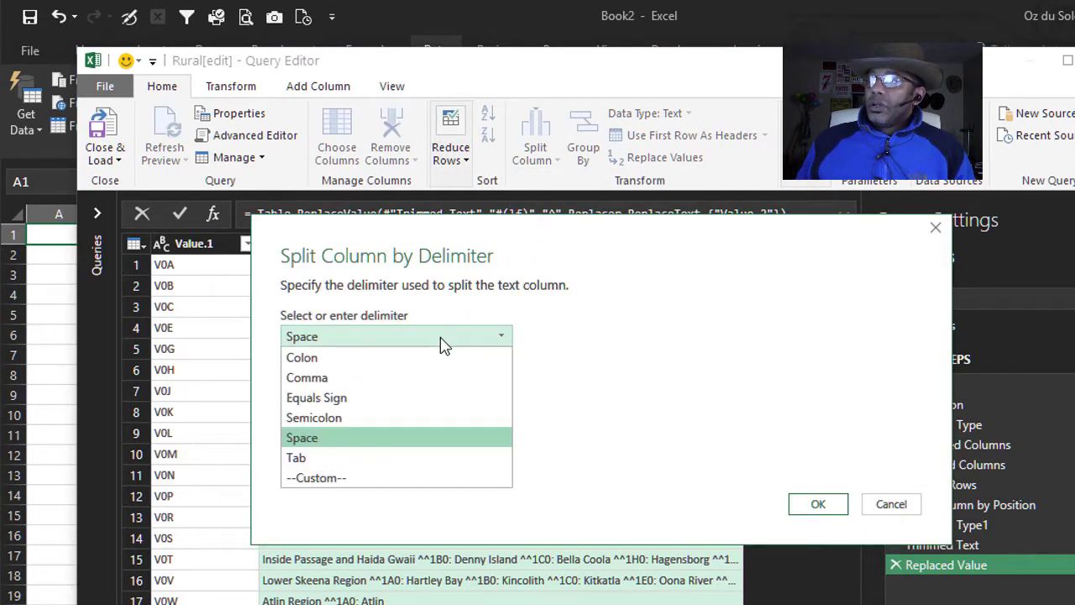
{"action": "left_click", "coordinate": [406, 479]}
{"action": "left_click", "coordinate": [378, 361]}
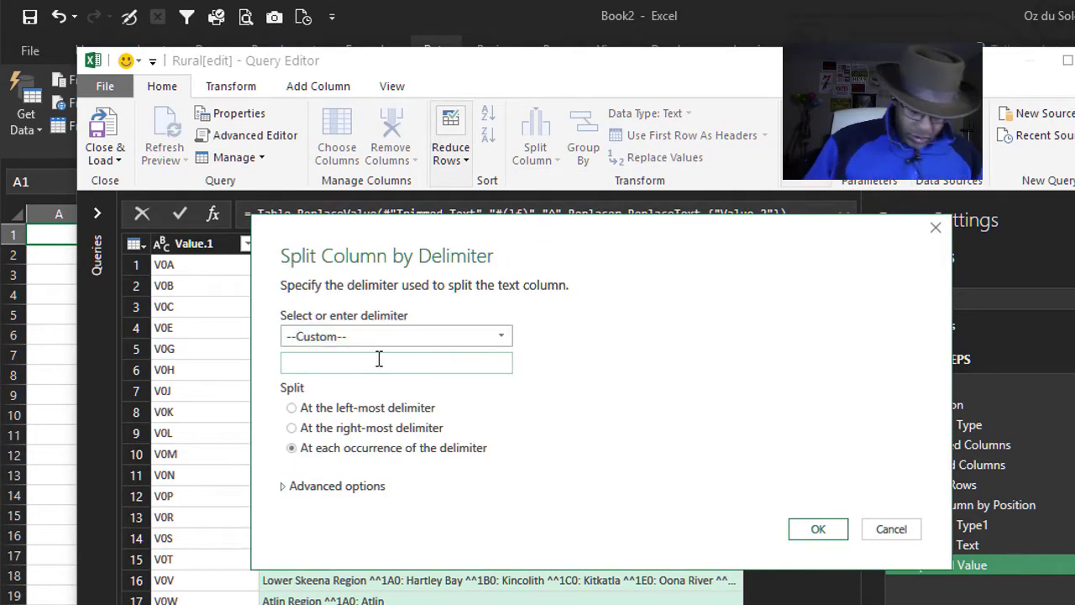
{"action": "type", "text": "^^"}
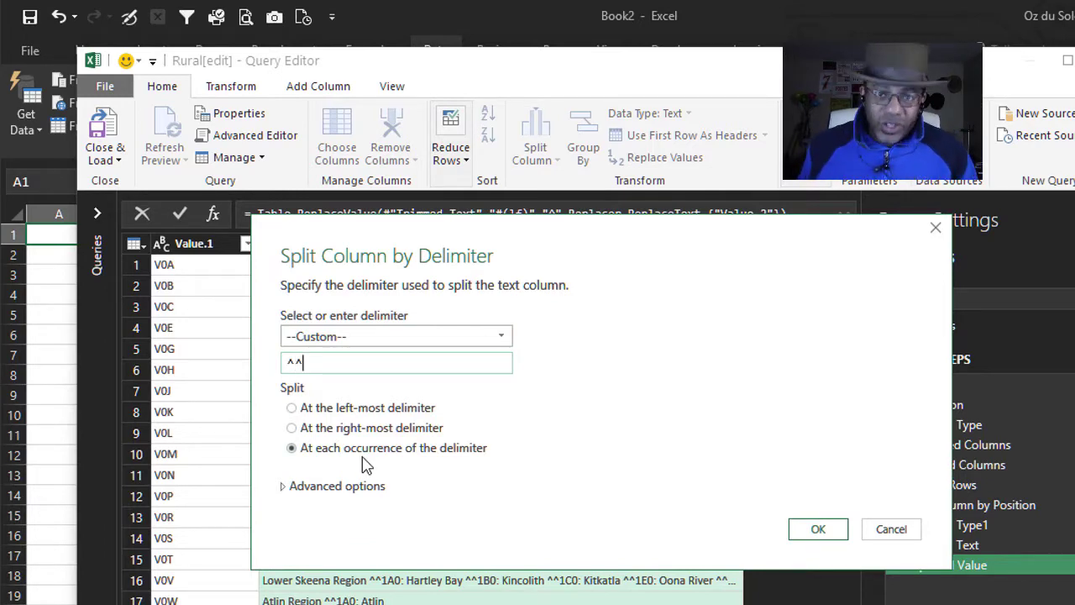
{"action": "left_click", "coordinate": [817, 529]}
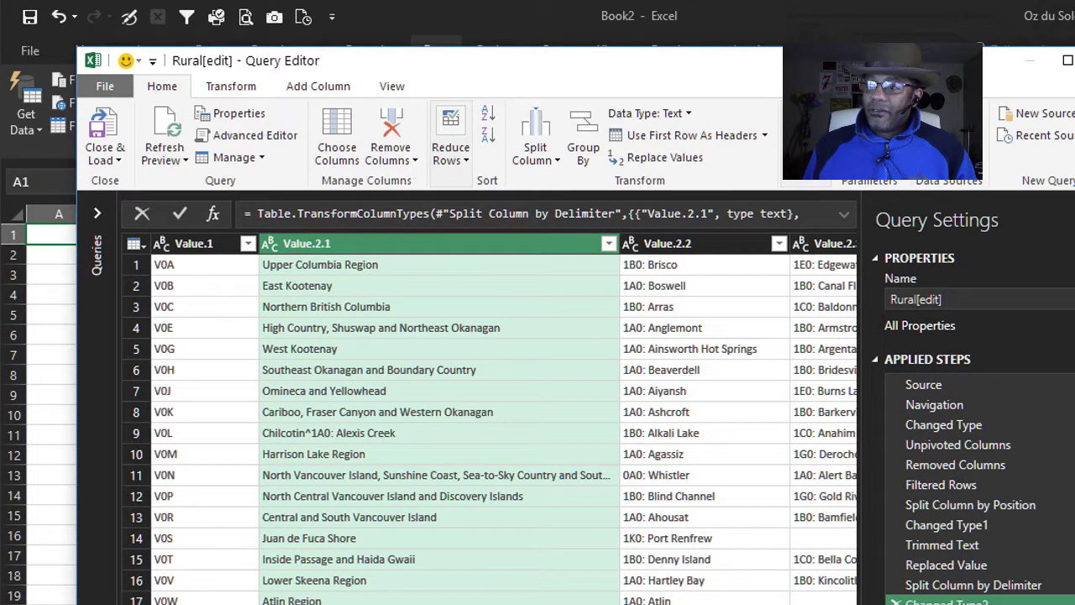
{"action": "scroll", "coordinate": [491, 420], "scroll_direction": "right", "scroll_amount": 10}
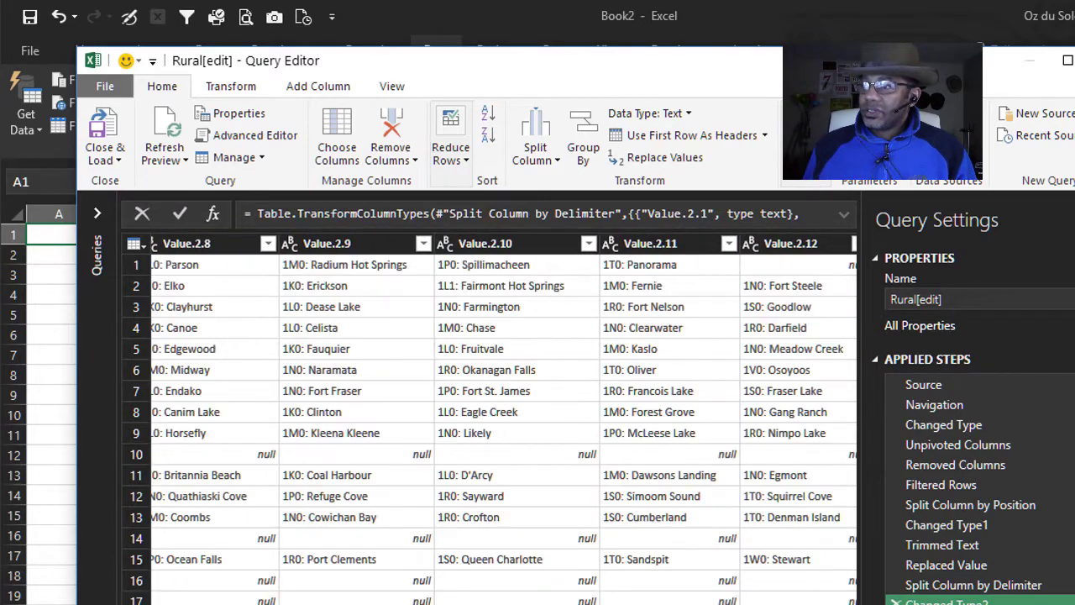
{"action": "scroll", "coordinate": [491, 420], "scroll_direction": "right", "scroll_amount": 7}
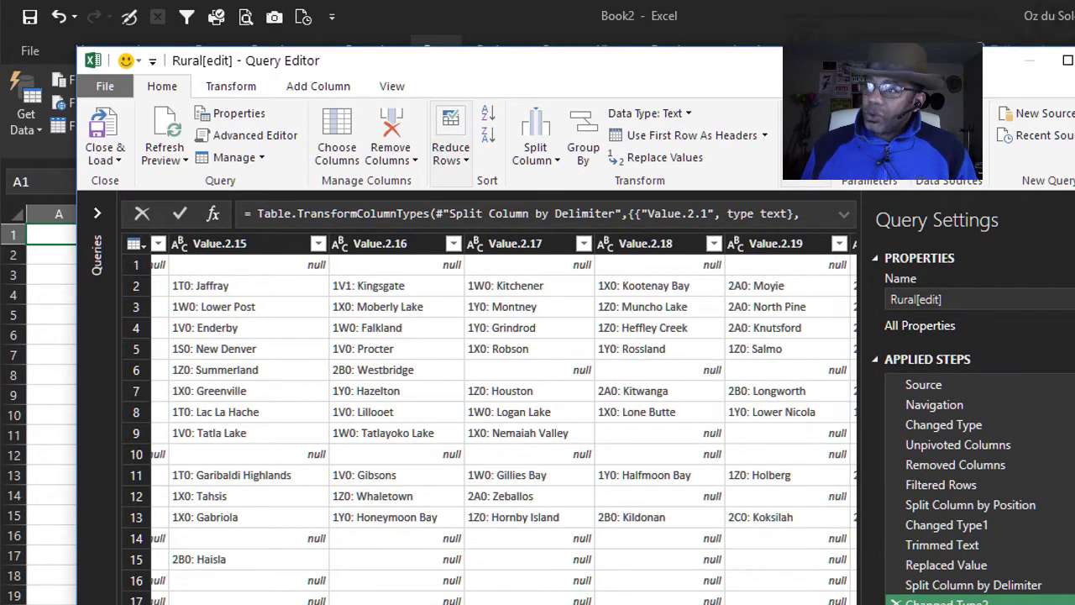
{"action": "scroll", "coordinate": [491, 420], "scroll_direction": "right", "scroll_amount": 20}
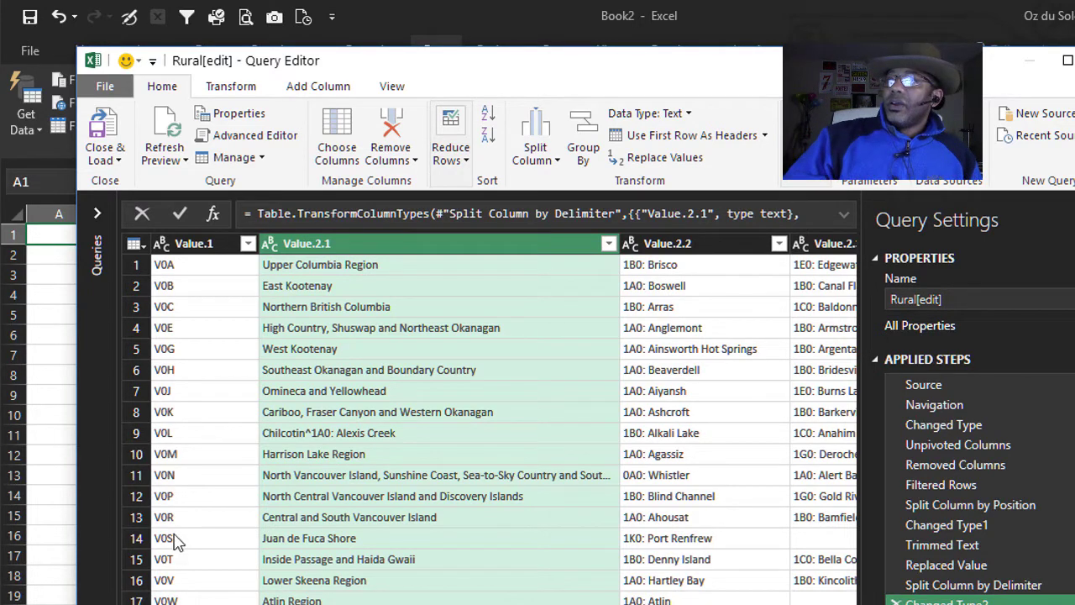
- Keep Value.1 and Value.2.1 fixed and unpivot all other columns into Attribute and Value rows
{"action": "left_click", "coordinate": [192, 248]}
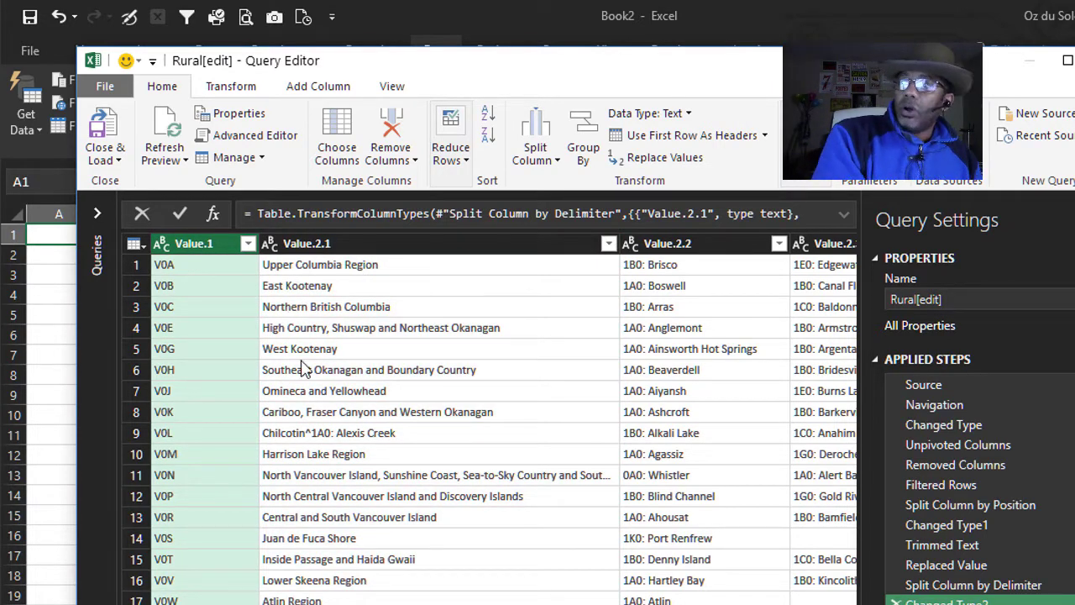
{"action": "key", "text": "ctrl"}
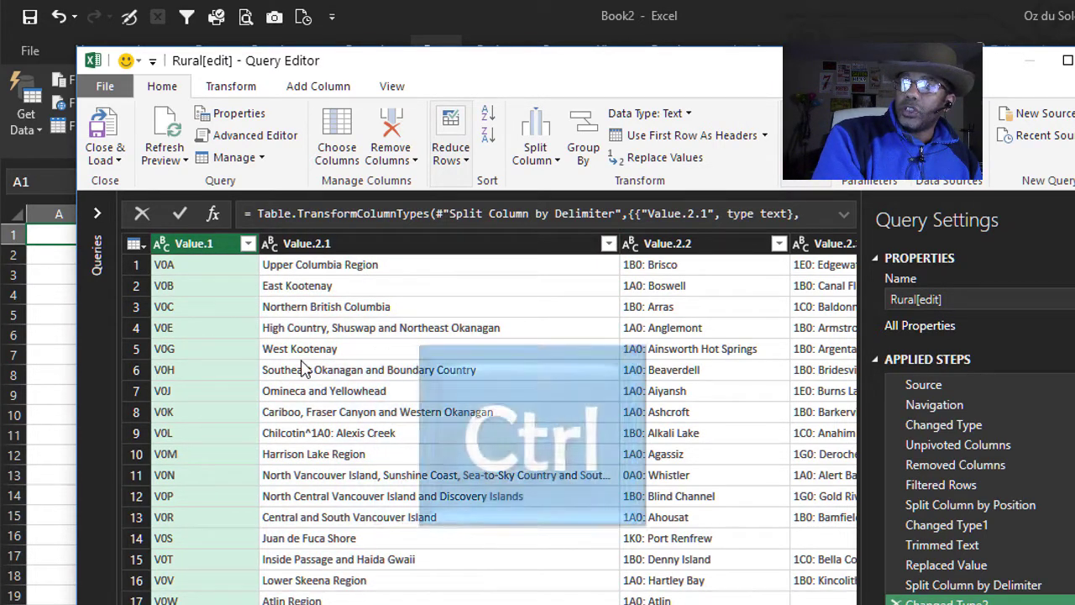
{"action": "left_click", "coordinate": [313, 249], "text": "ctrl"}
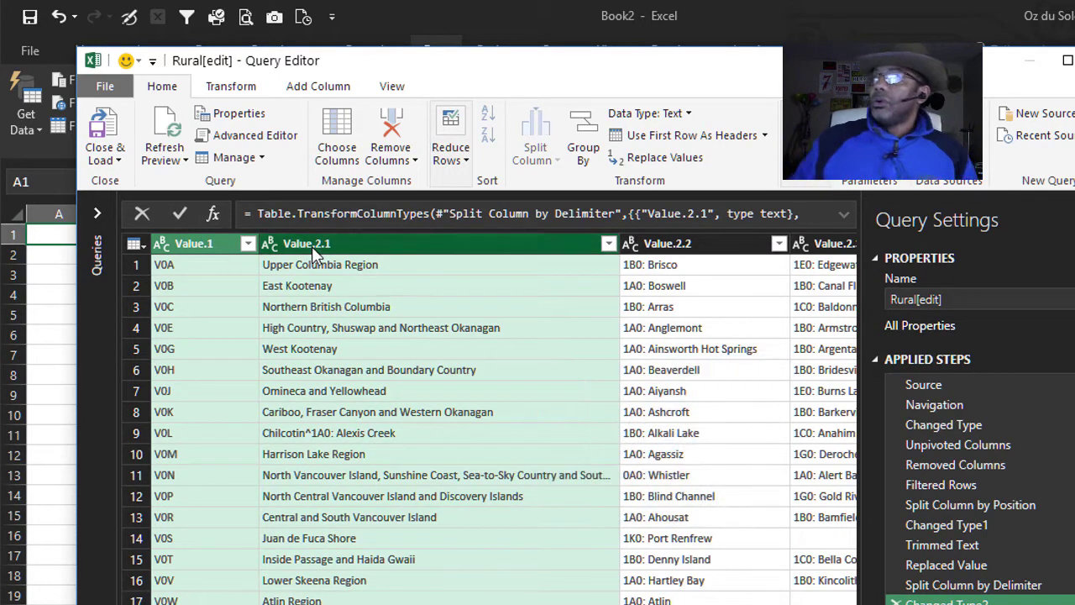
{"action": "right_click", "coordinate": [316, 243]}
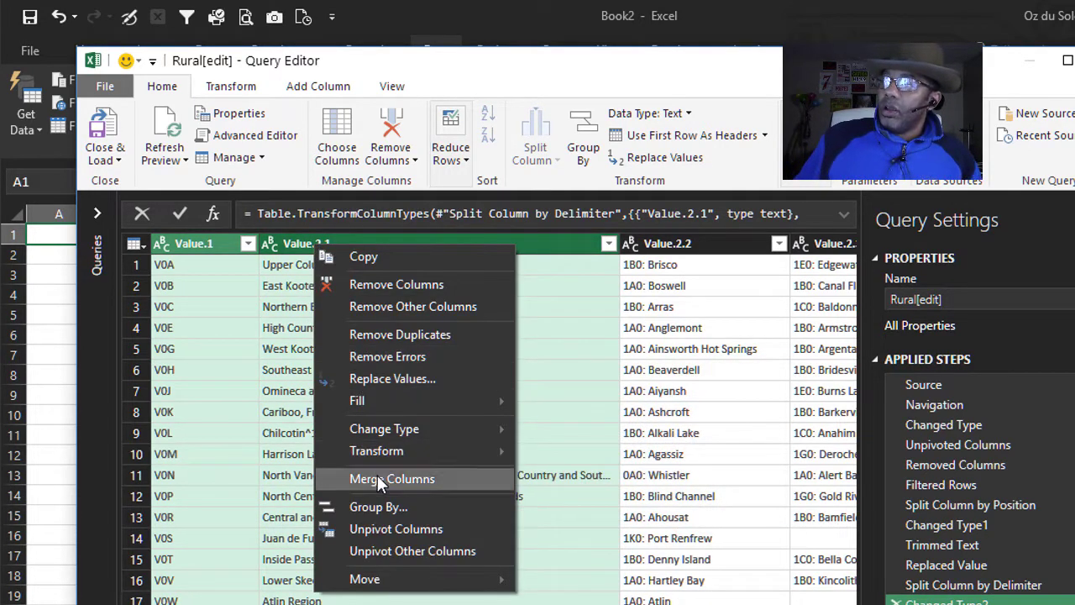
{"action": "left_click", "coordinate": [384, 550]}
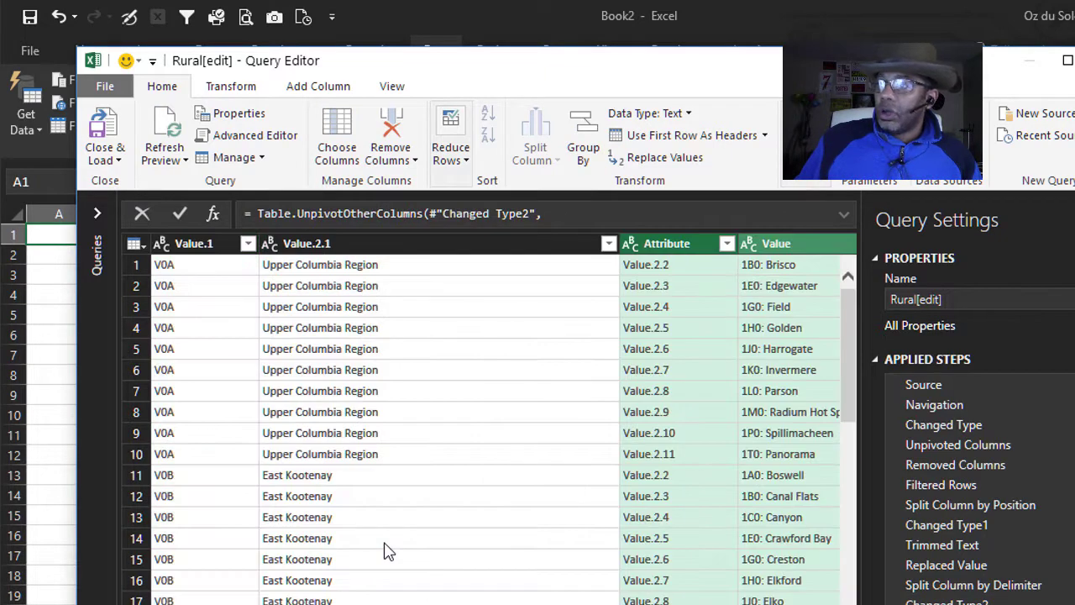
{"action": "scroll", "coordinate": [384, 550], "scroll_direction": "down", "scroll_amount": 3}
{"action": "scroll", "coordinate": [384, 550], "scroll_direction": "up", "scroll_amount": 3}
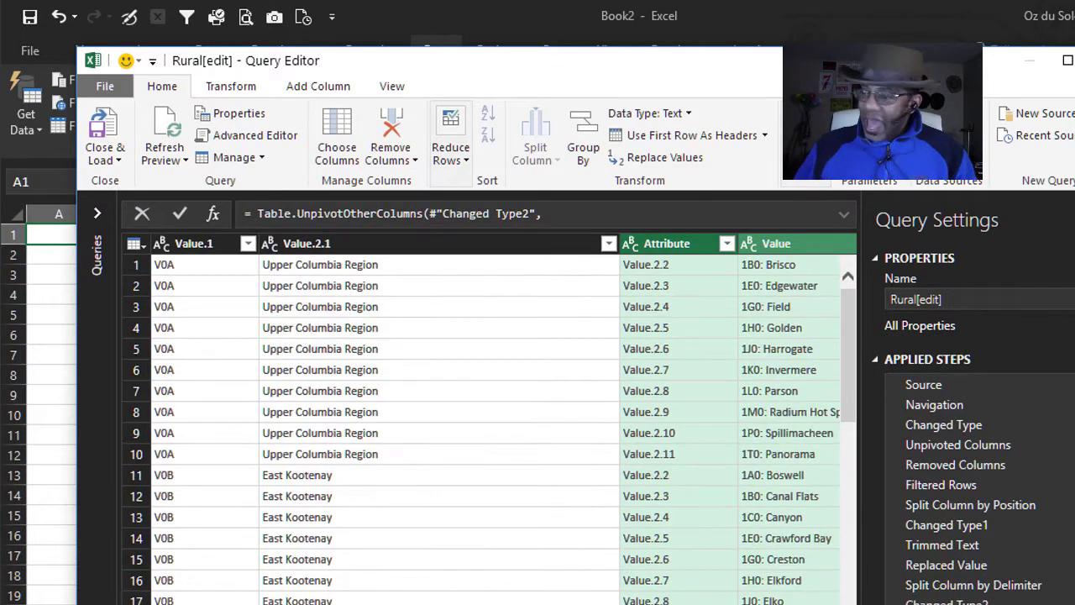
{"action": "scroll", "coordinate": [483, 420], "scroll_direction": "right", "scroll_amount": 5}
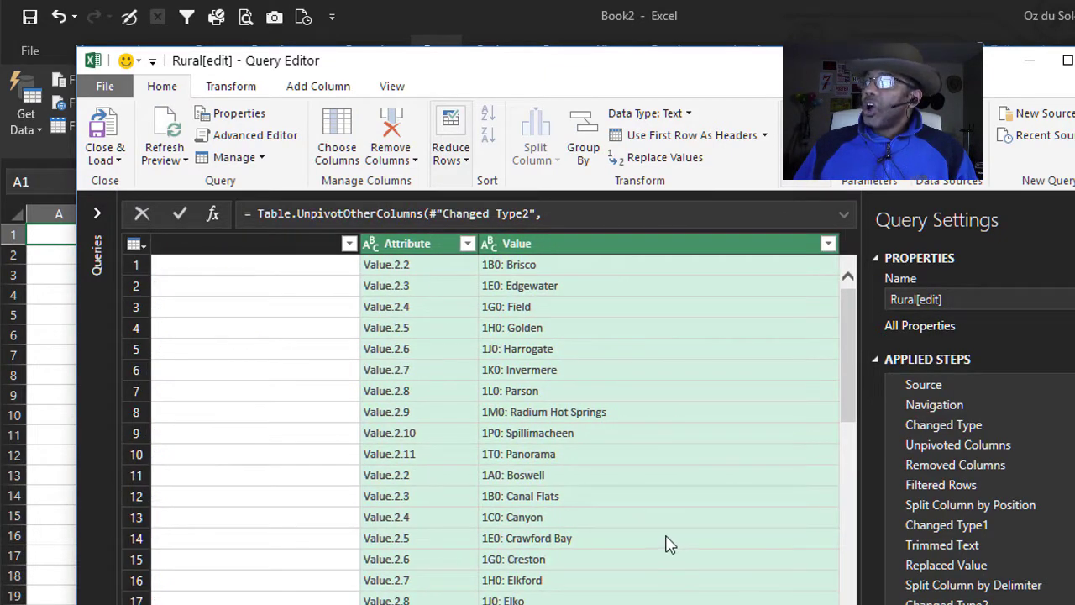
{"action": "scroll", "coordinate": [667, 541], "scroll_direction": "down", "scroll_amount": 10}
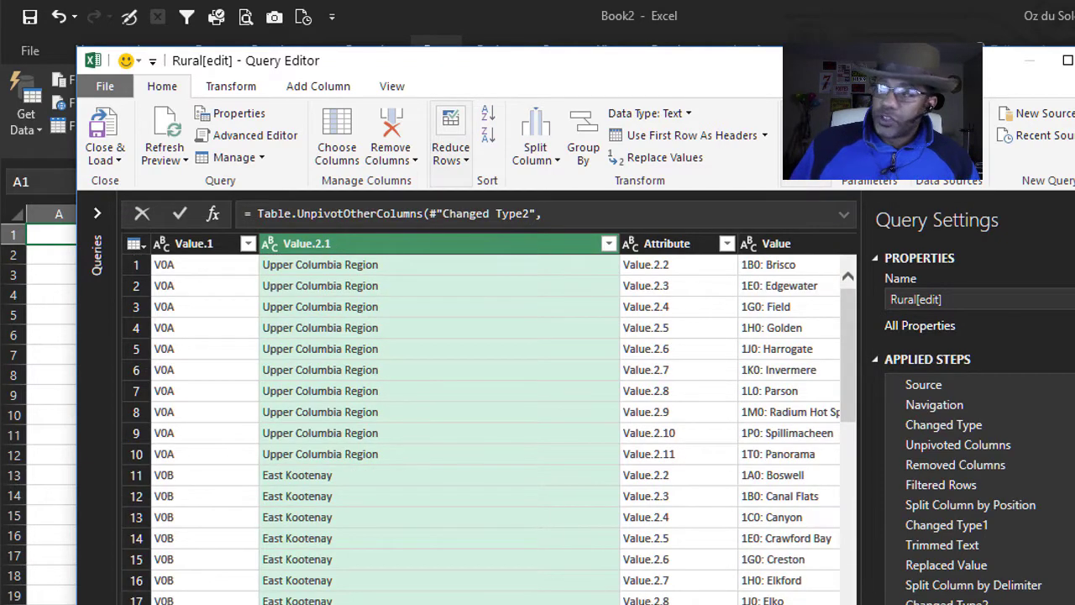
{"action": "left_click", "coordinate": [663, 243]}
{"action": "right_click", "coordinate": [660, 245]}
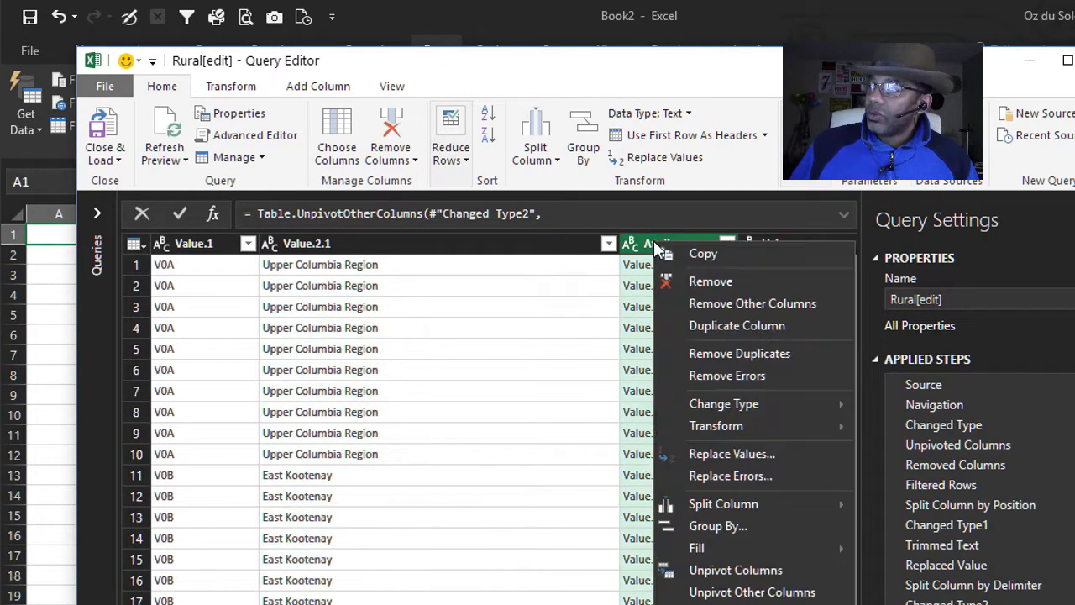
- Remove the Attribute column and load the Rural query into the worksheet as a table
{"action": "left_click", "coordinate": [677, 281]}
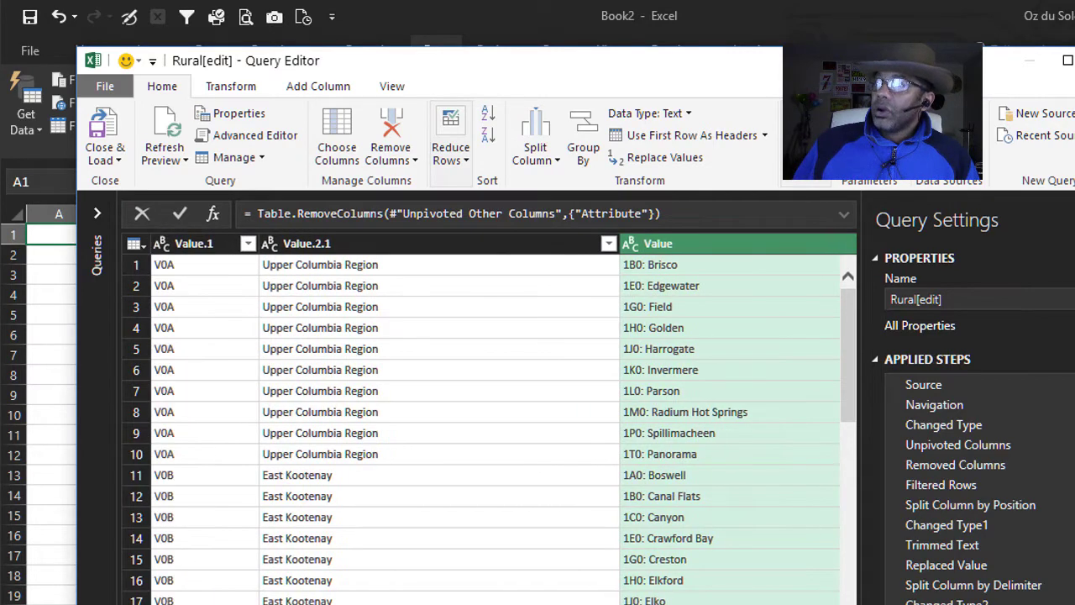
{"action": "left_click", "coordinate": [105, 124]}
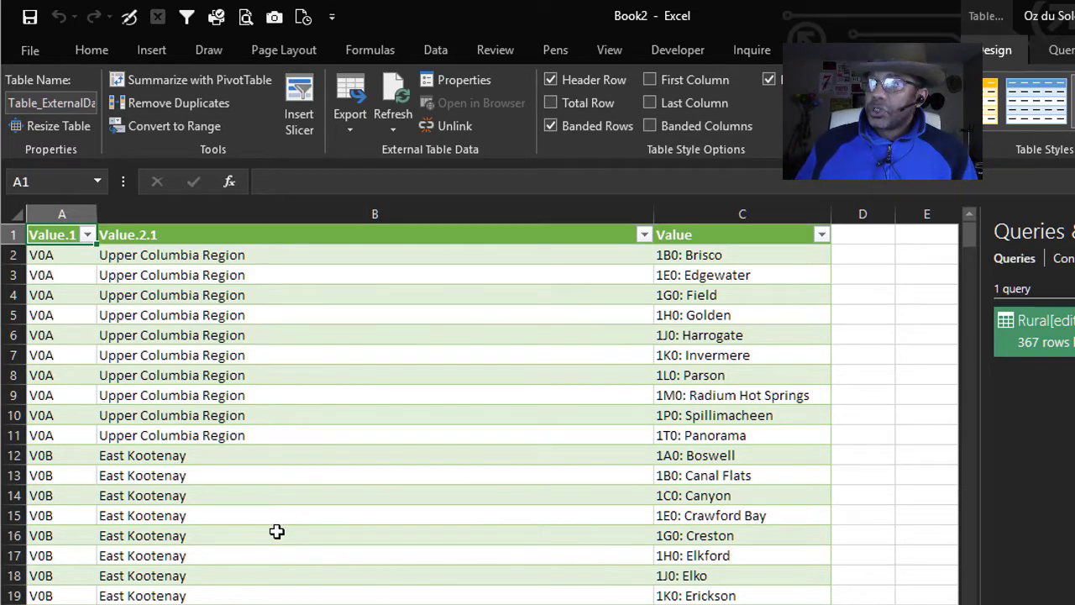
{"action": "scroll", "coordinate": [276, 531], "scroll_direction": "down", "scroll_amount": 3}
{"action": "scroll", "coordinate": [276, 531], "scroll_direction": "up", "scroll_amount": 3}
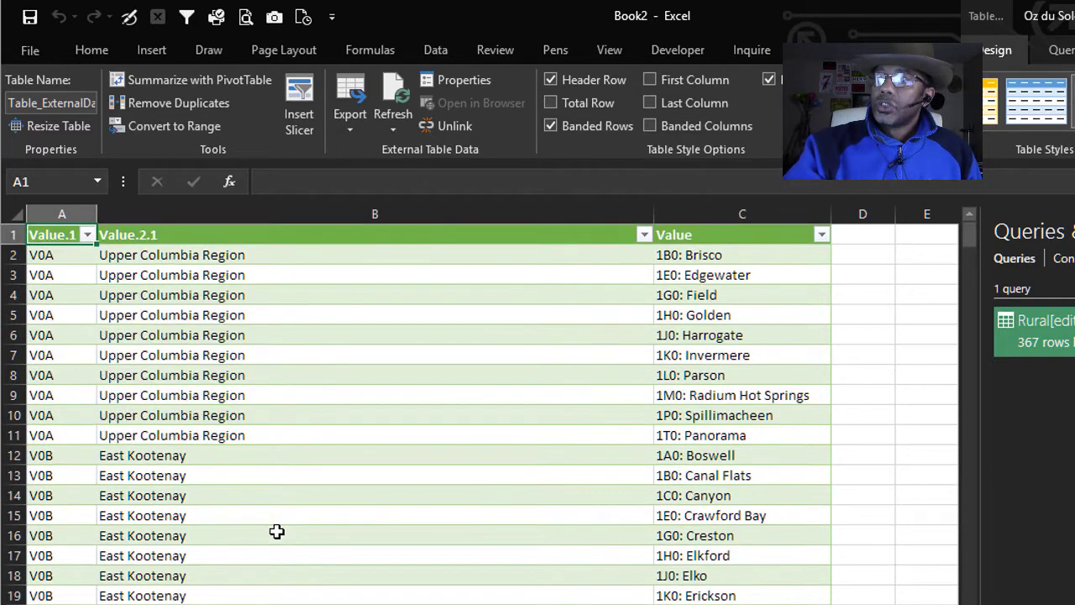
{"action": "scroll", "coordinate": [276, 530], "scroll_direction": "down", "scroll_amount": 14}
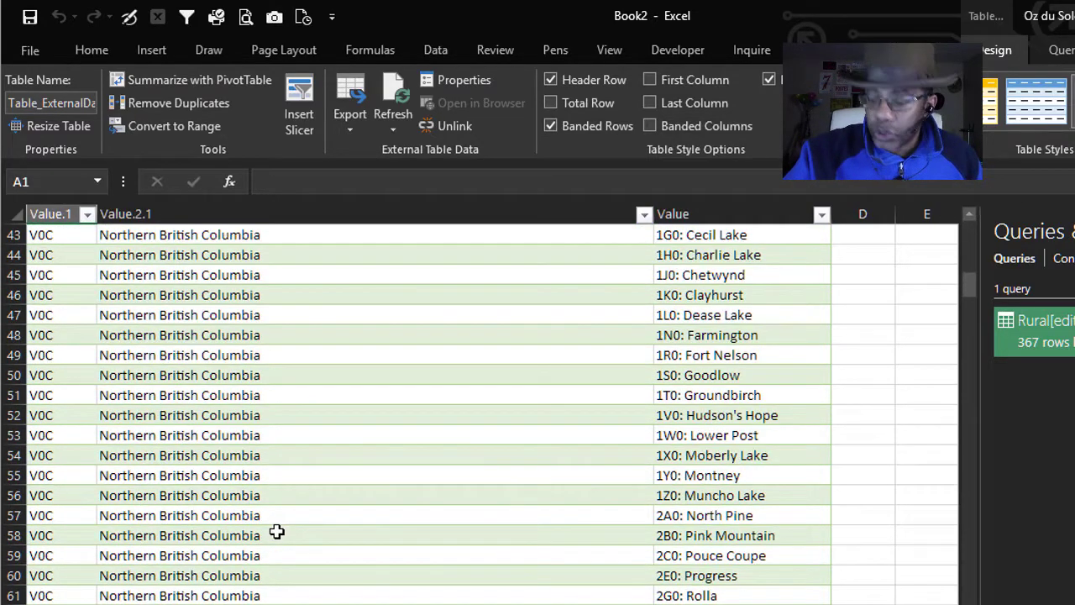